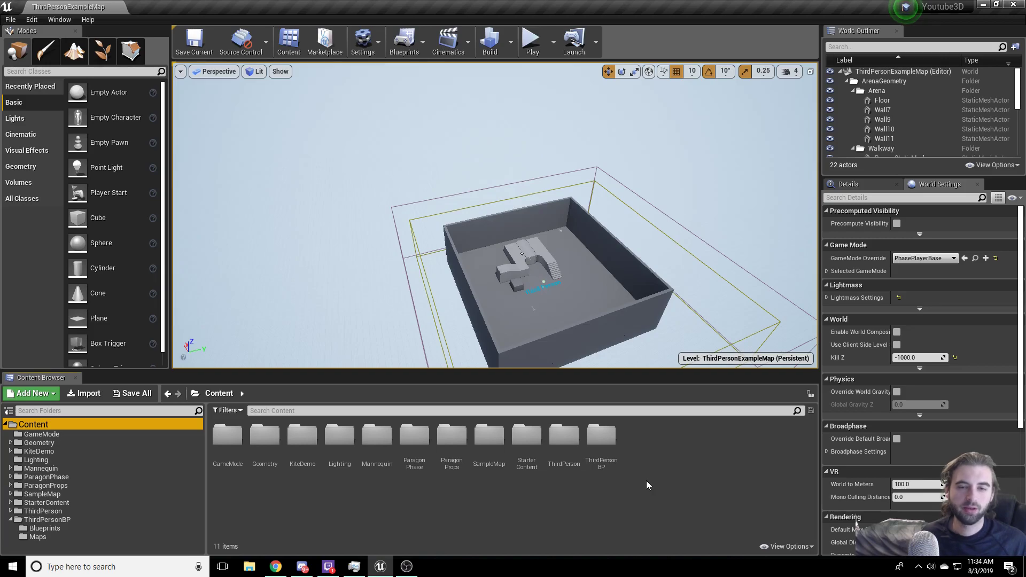
- Create a new folder named Maps directly under the Content folder
right_click(39, 426)
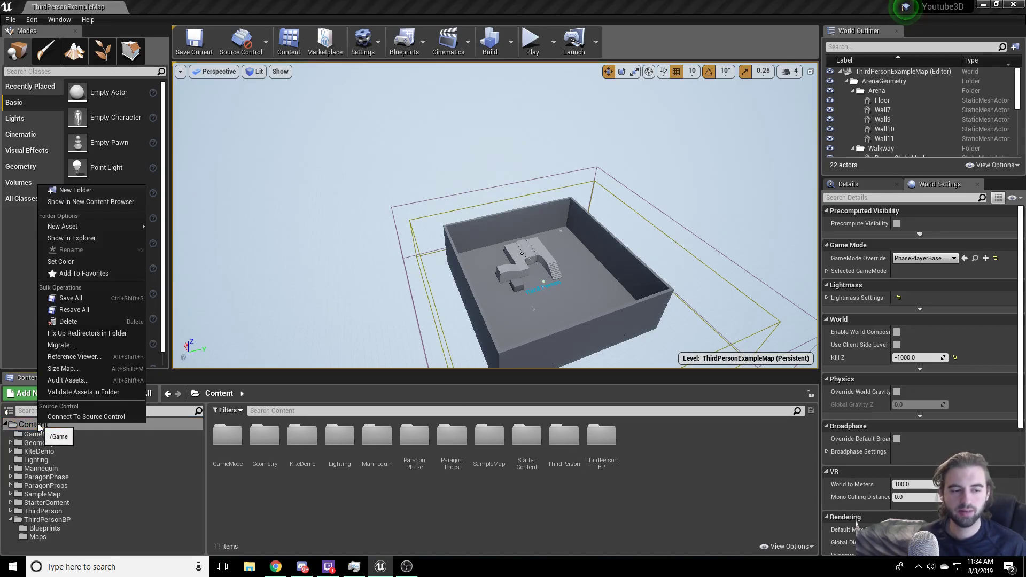
click(94, 189)
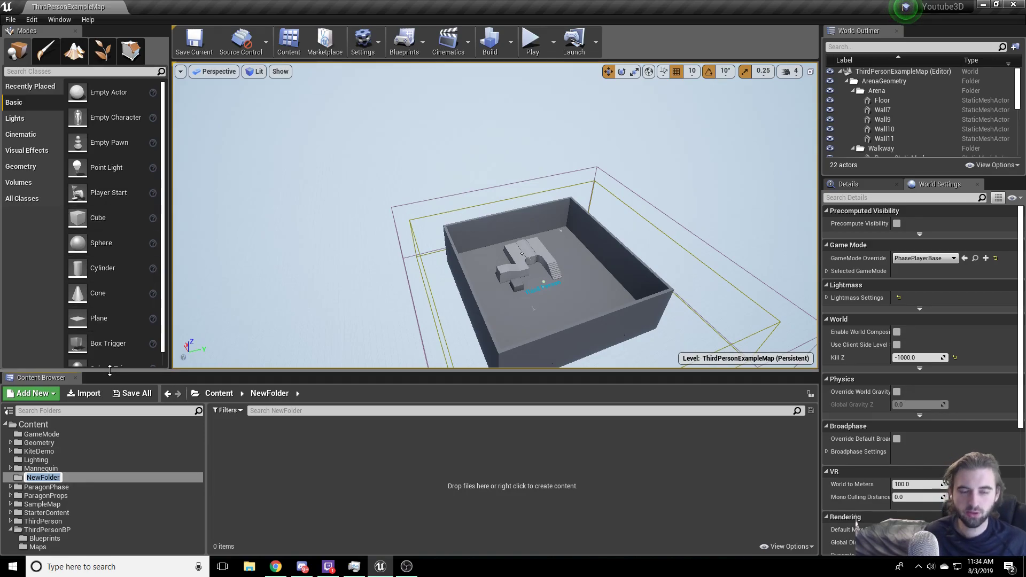
text(Maps)
key(Return)
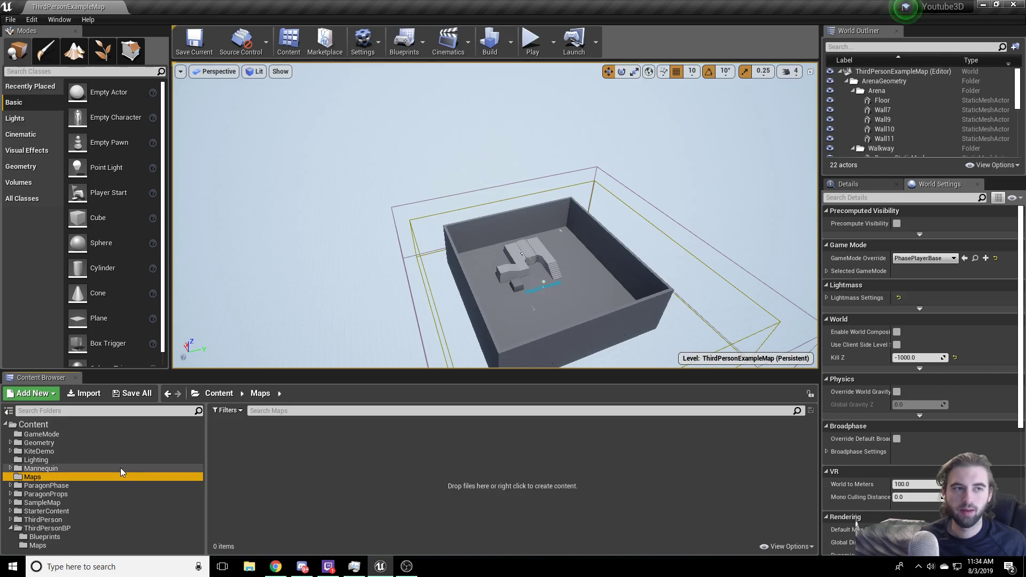
- Create a new level from the Default template
click(8, 21)
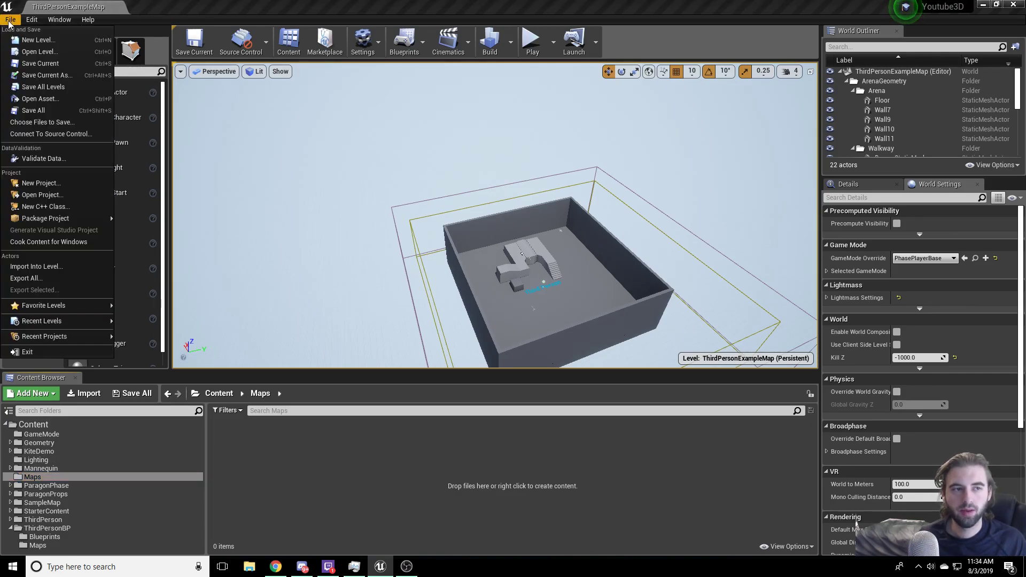
click(27, 41)
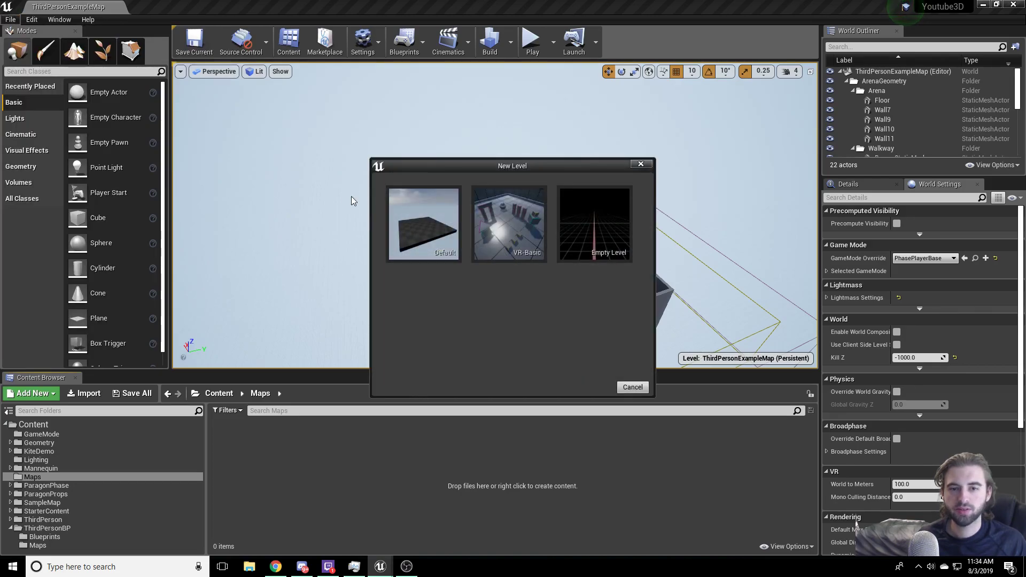
click(434, 237)
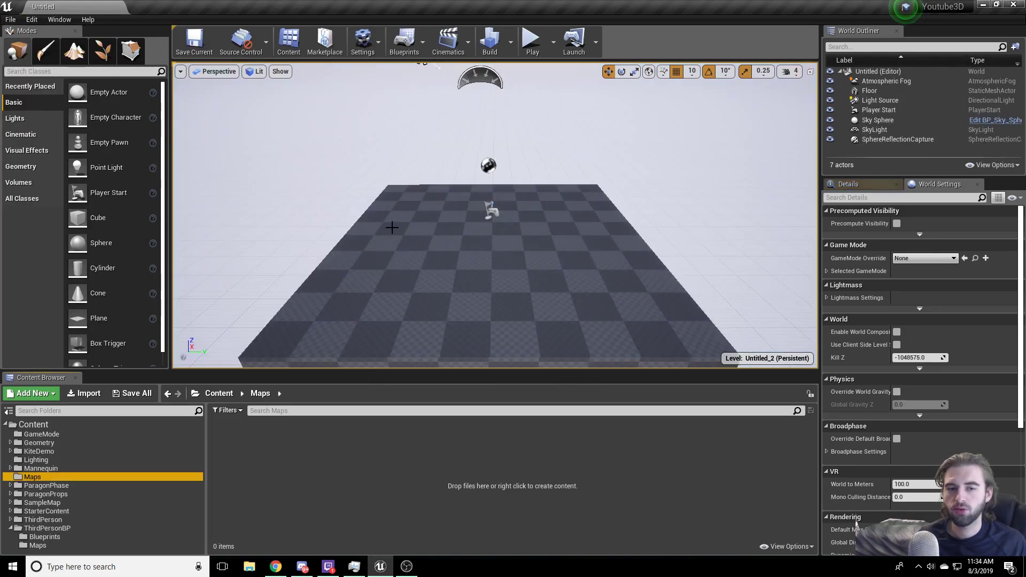
- Save the new level as Youtube3d in the top-level Maps folder
click(194, 42)
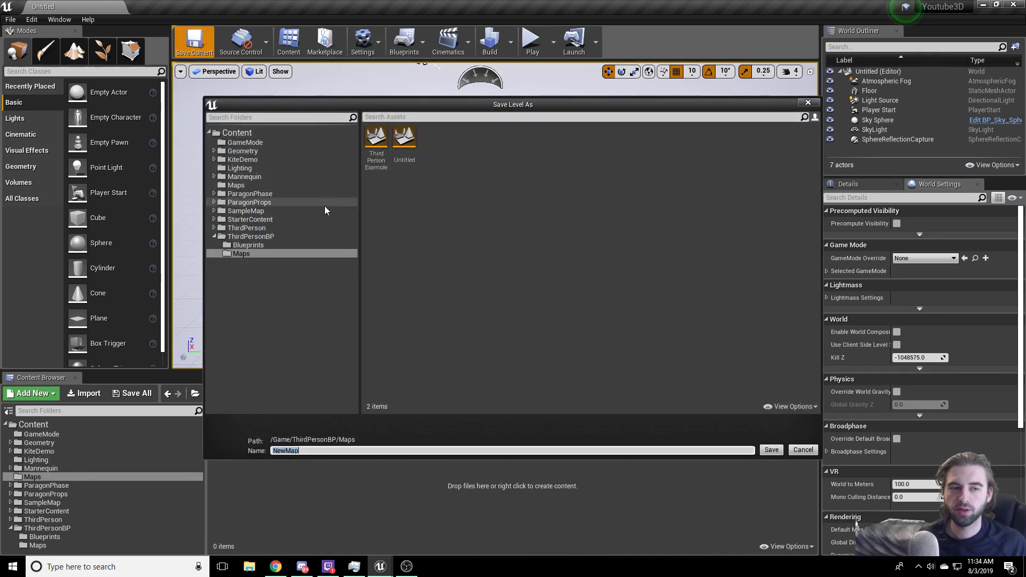
click(272, 186)
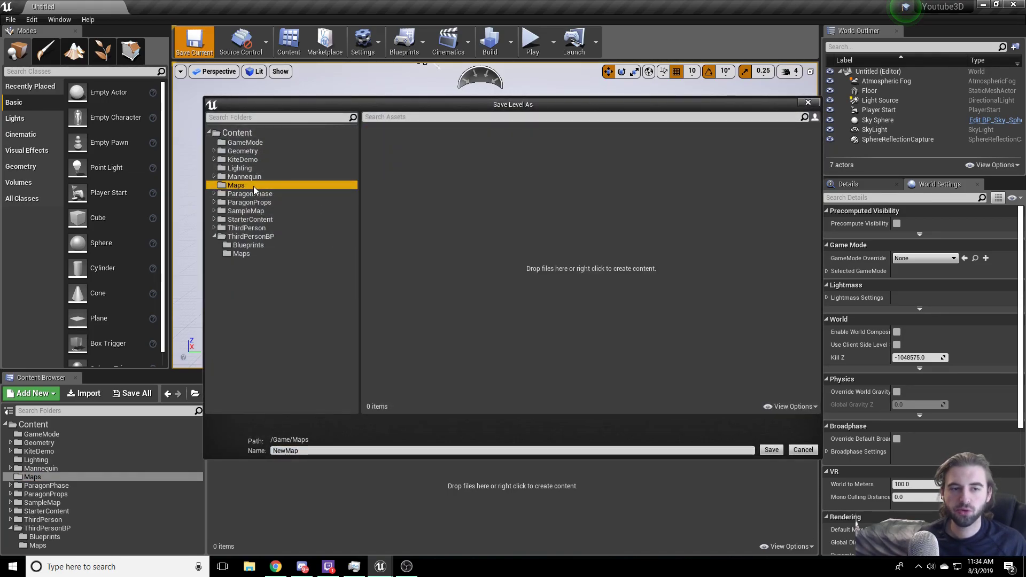
click(330, 450)
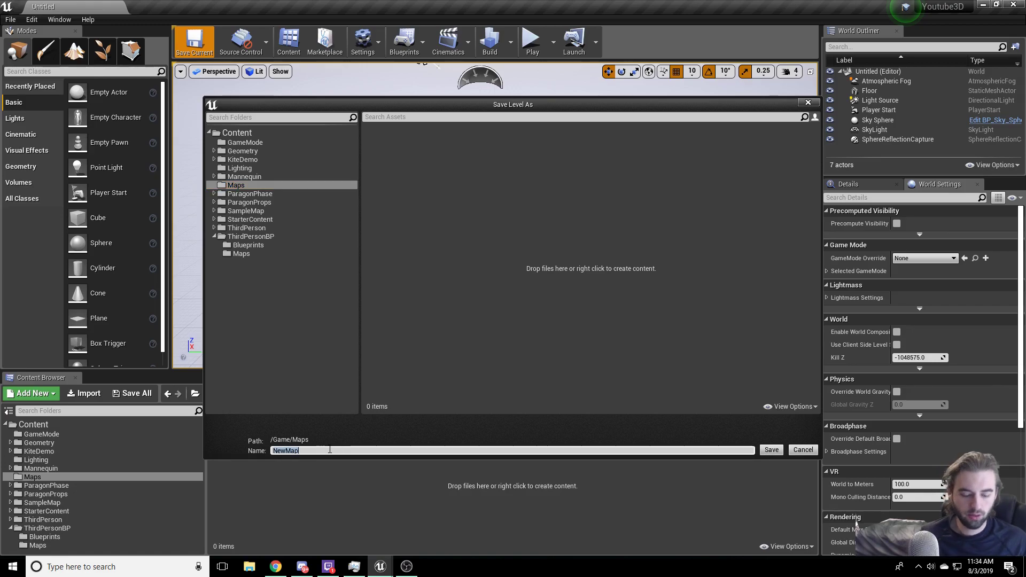
text(You)
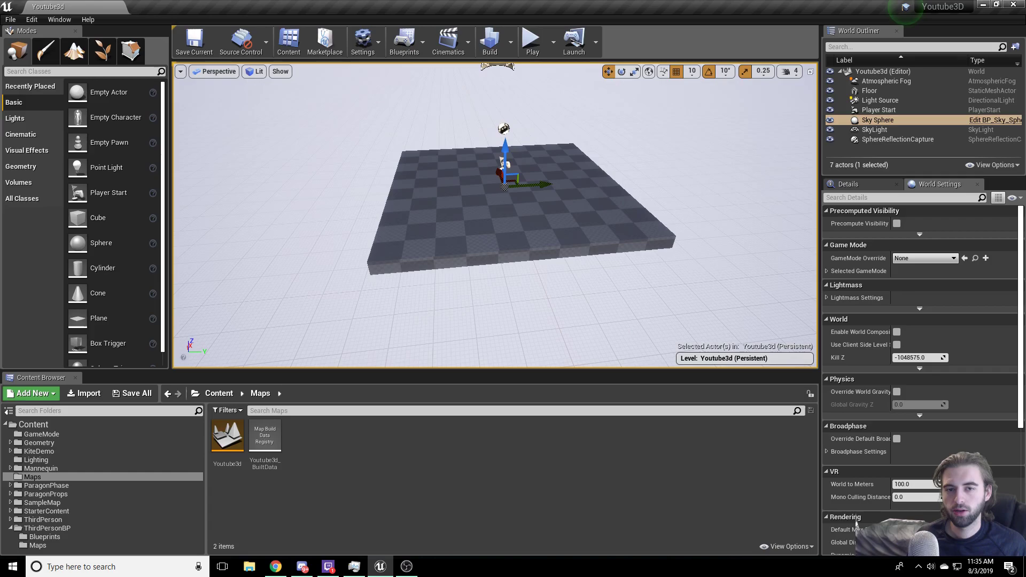
- Switch to landscape editing to set up a new landscape around the level's floor
right_click(507, 282)
right_drag(492, 292, 556, 182)
right_drag(561, 283, 470, 302)
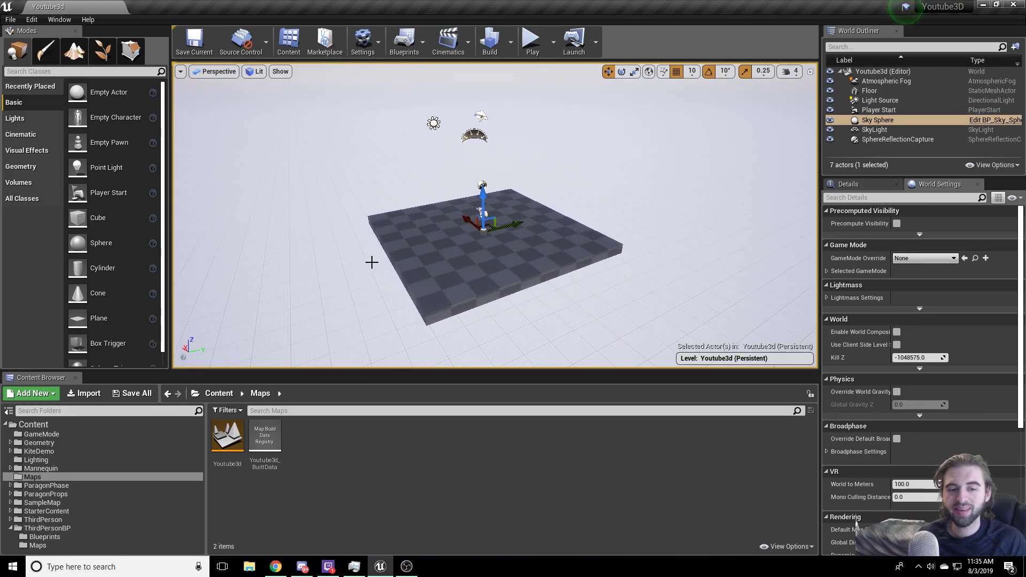
click(76, 53)
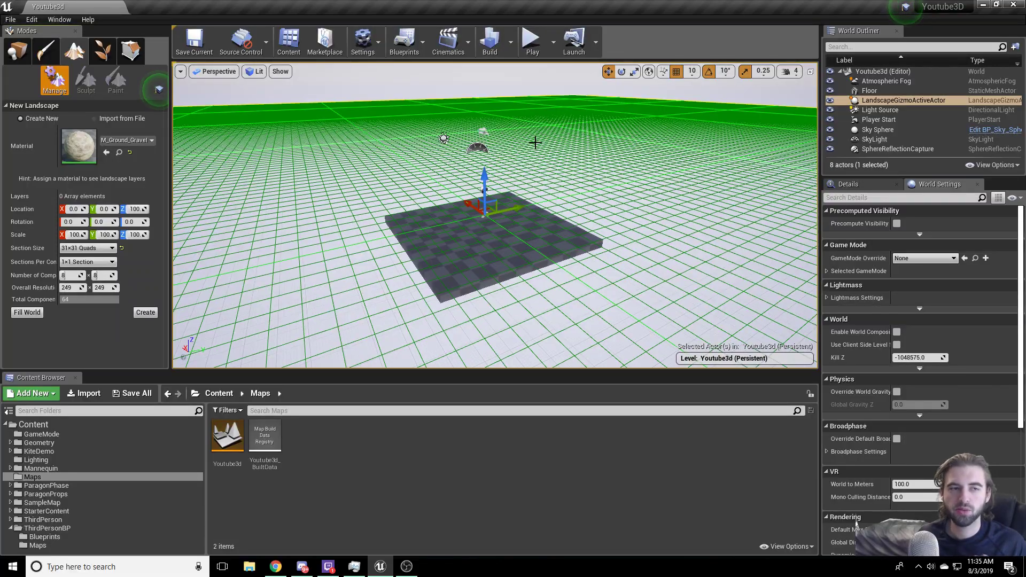
scroll(570, 120, down, 1)
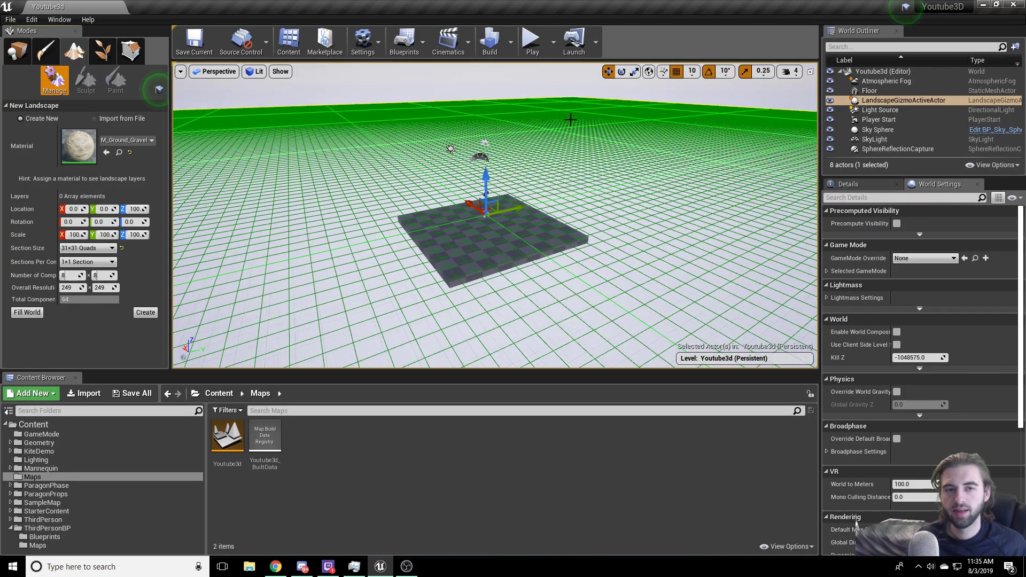
mouse_move(570, 120)
right_down()
mouse_move(540, 177)
mouse_move(555, 129)
right_up()
key(s)
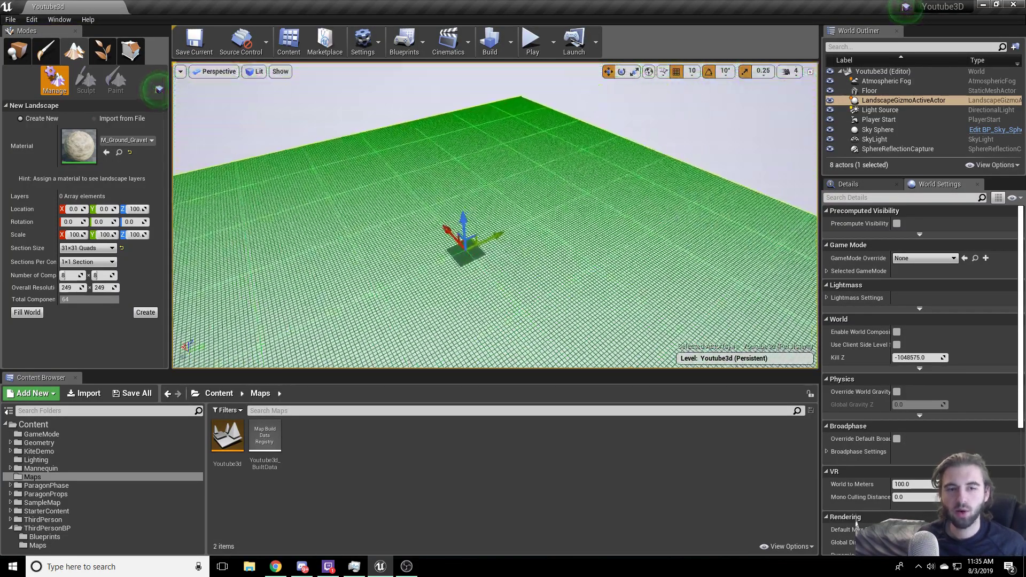
- Try a section size of 63×63 quads for the new landscape and return it to 31×31 quads
click(109, 250)
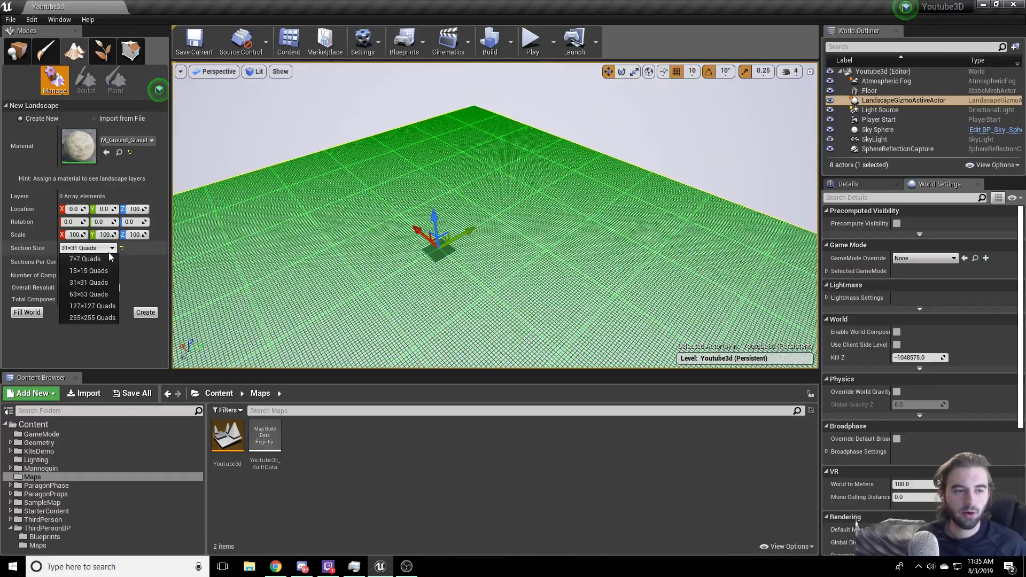
click(101, 295)
key(w)
right_drag(564, 220, 582, 187)
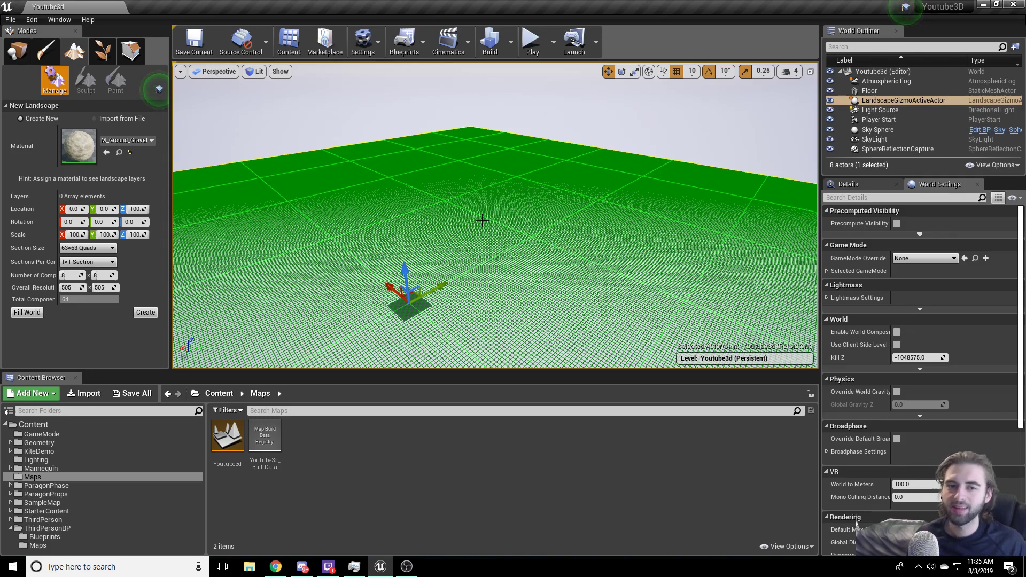
click(102, 248)
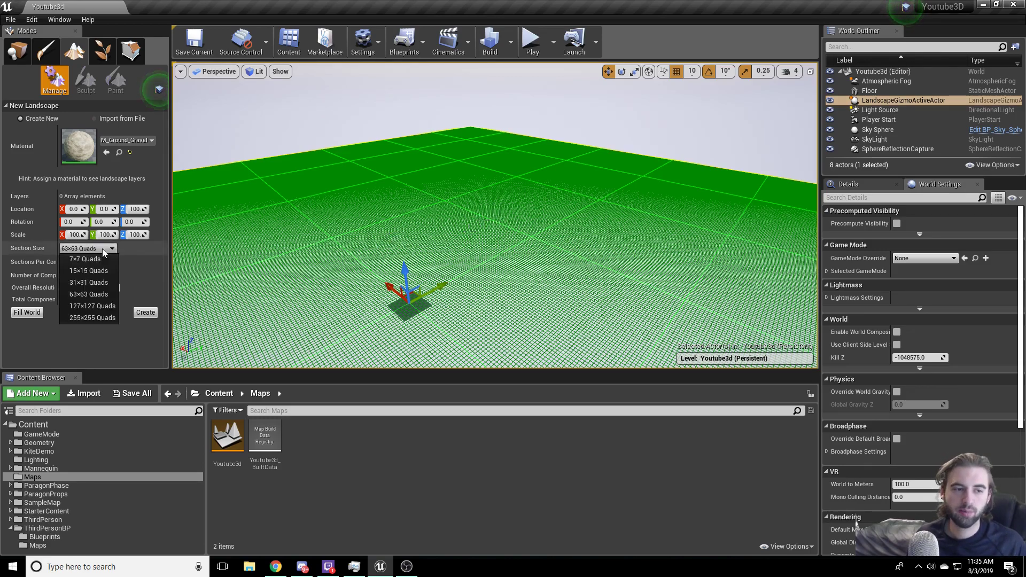
click(97, 281)
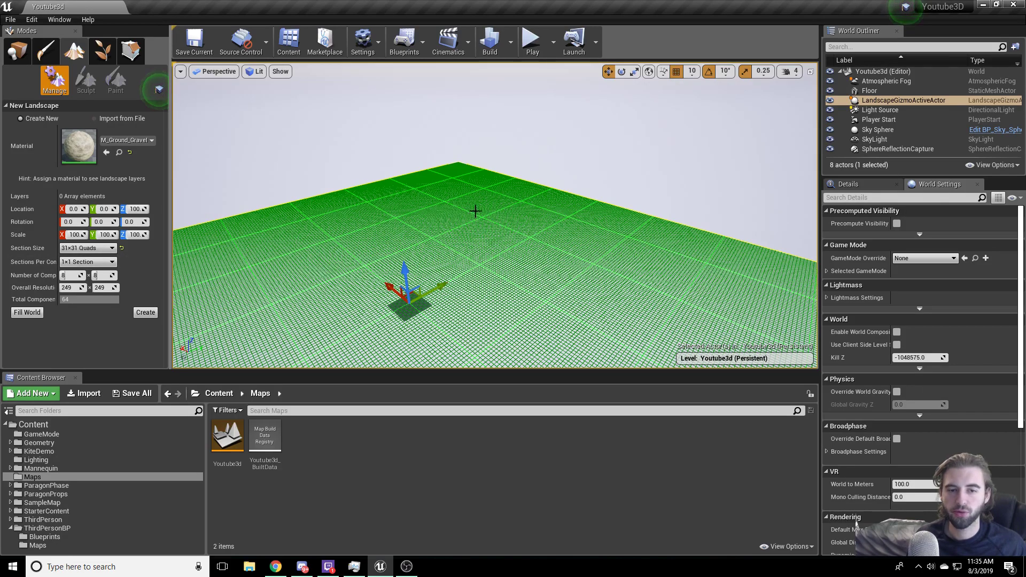
- Assign the M_Ground_Grass material to the new landscape and create it
right_drag(488, 231, 438, 229)
right_drag(540, 230, 529, 247)
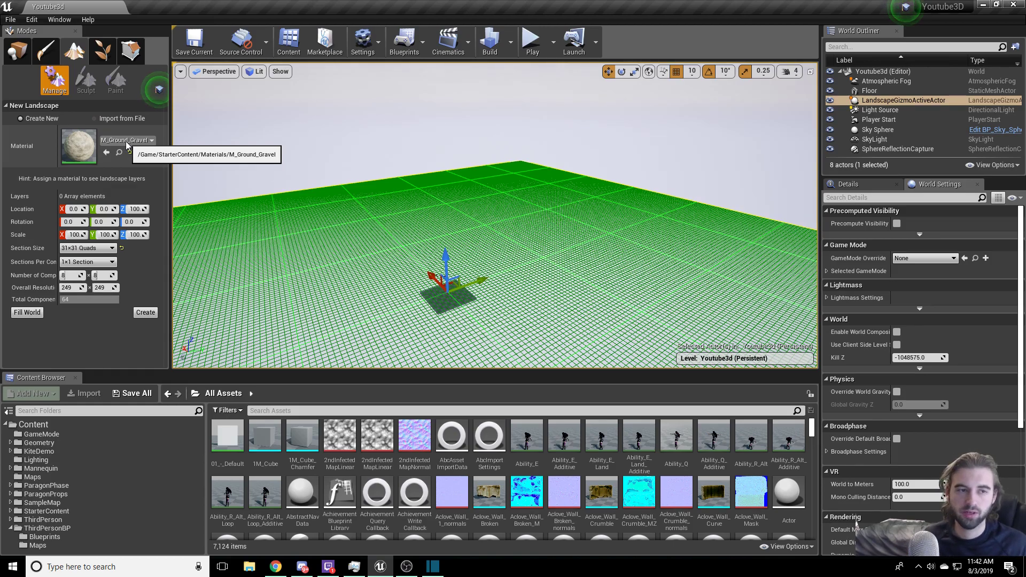
click(127, 141)
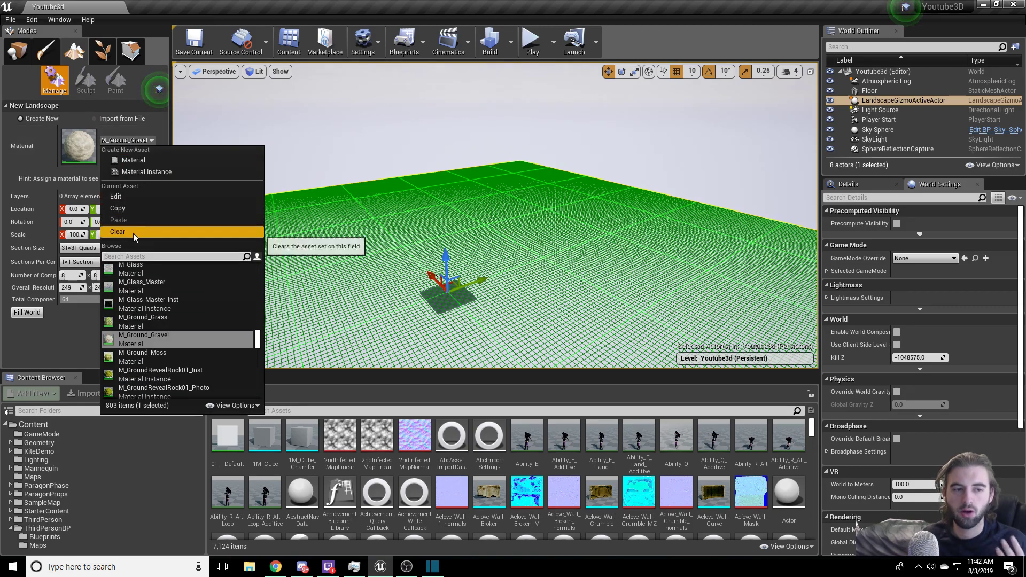
text(grass)
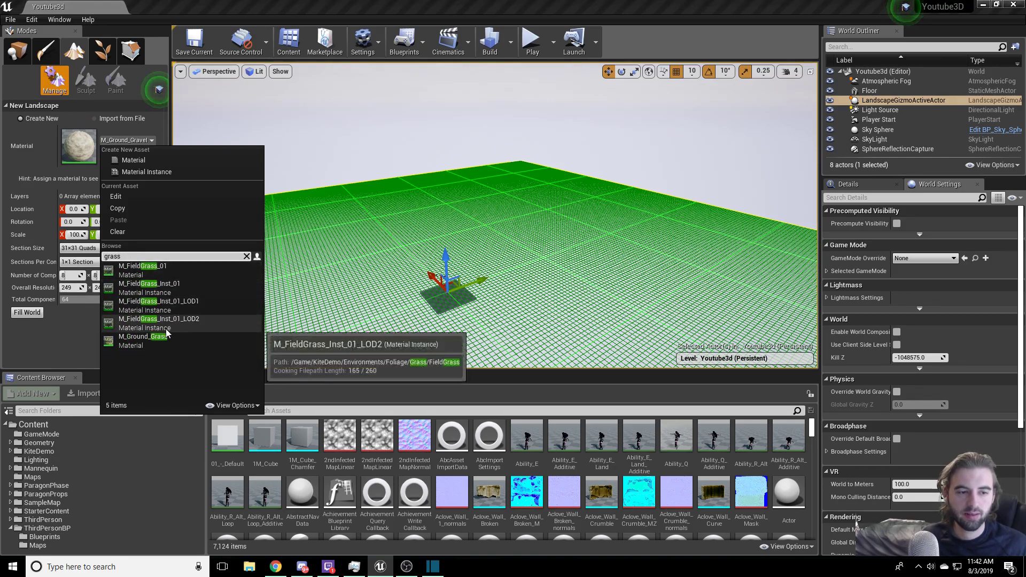
click(164, 342)
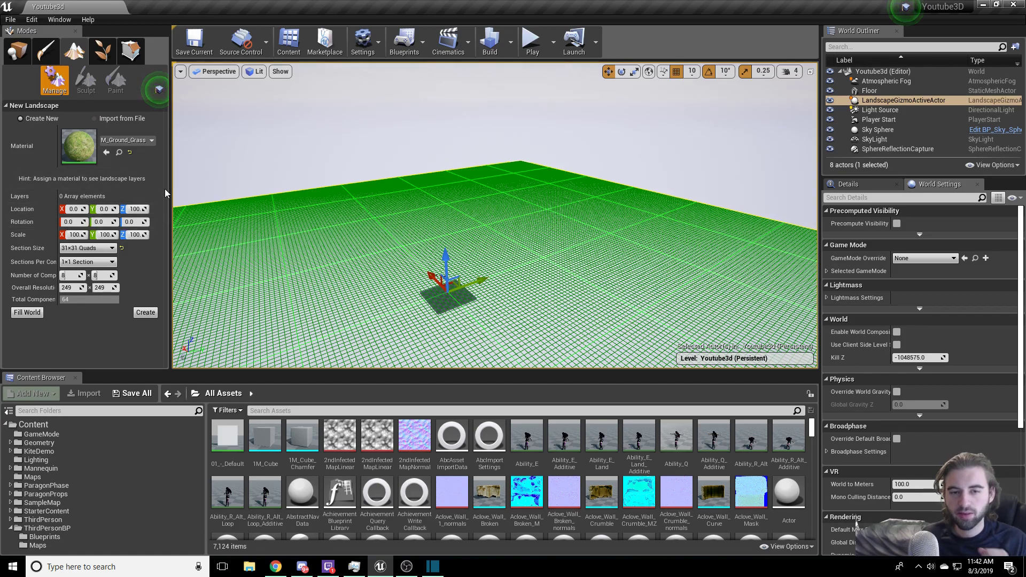
click(144, 312)
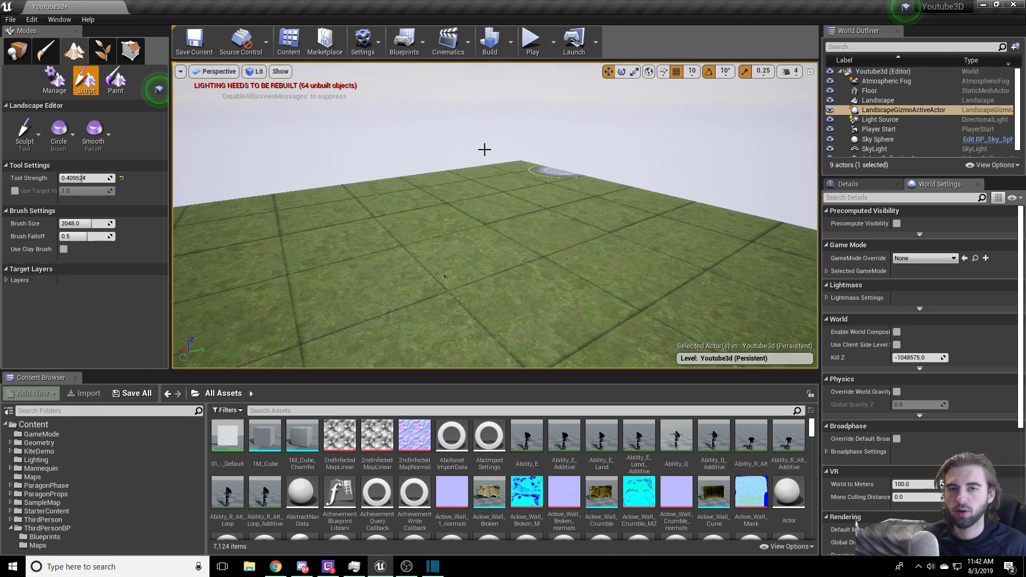
- Build only the lighting for the level and close the resulting message log
click(510, 49)
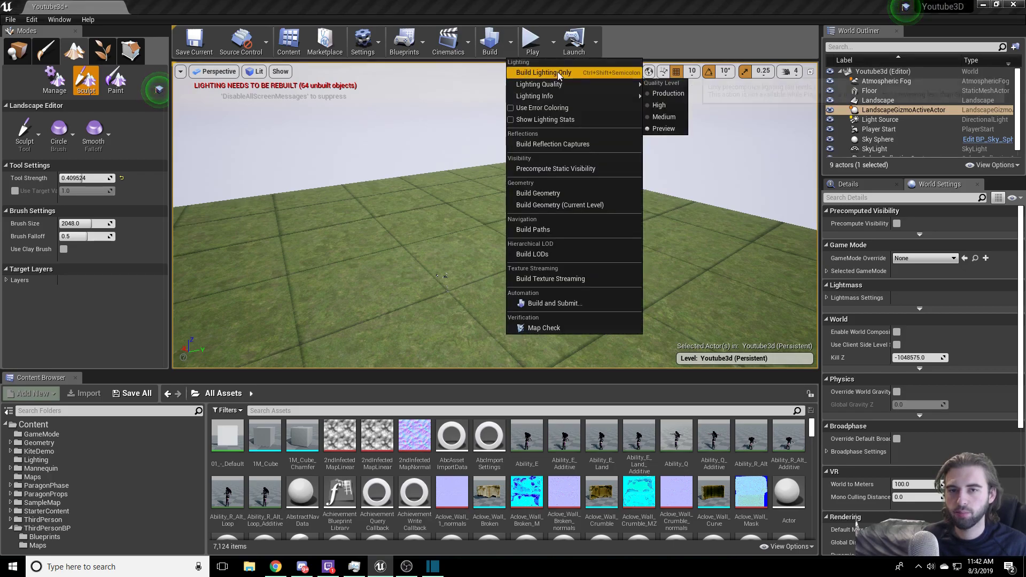
click(557, 72)
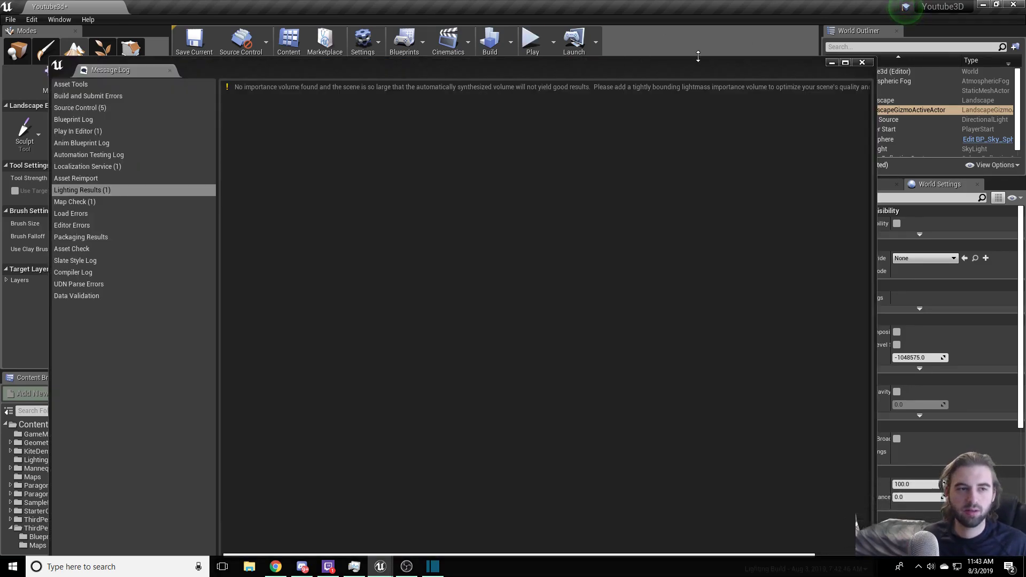
click(863, 62)
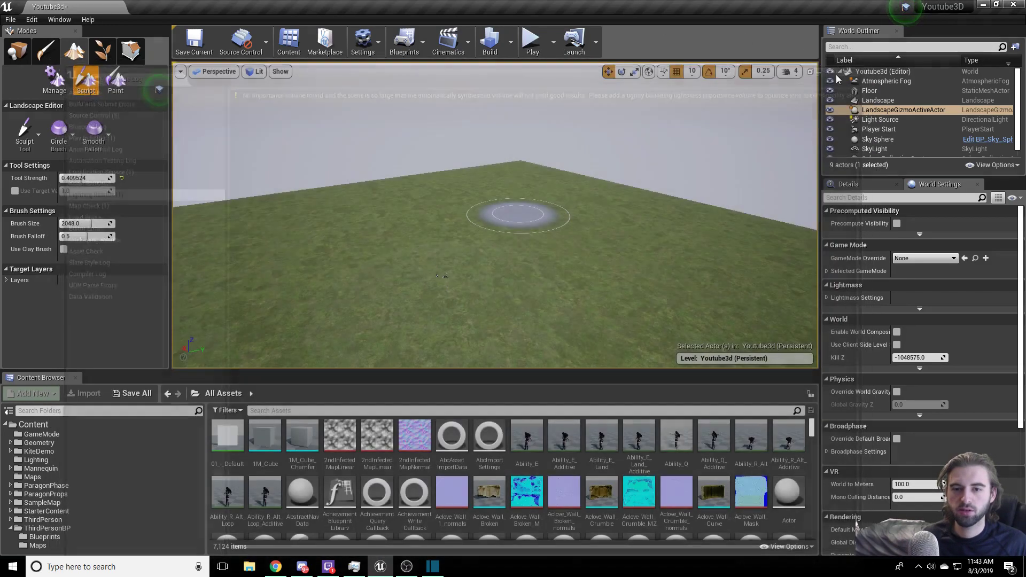
- Set the level's GameMode Override to PhasePlayerBase
right_drag(573, 183, 572, 259)
key(s)
right_drag(573, 211, 558, 188)
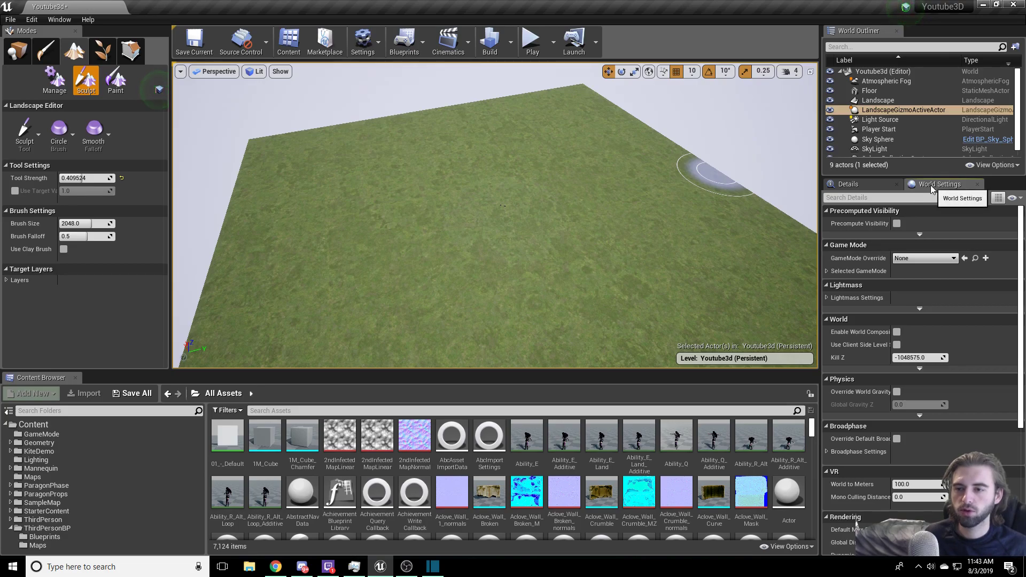
click(919, 258)
click(941, 335)
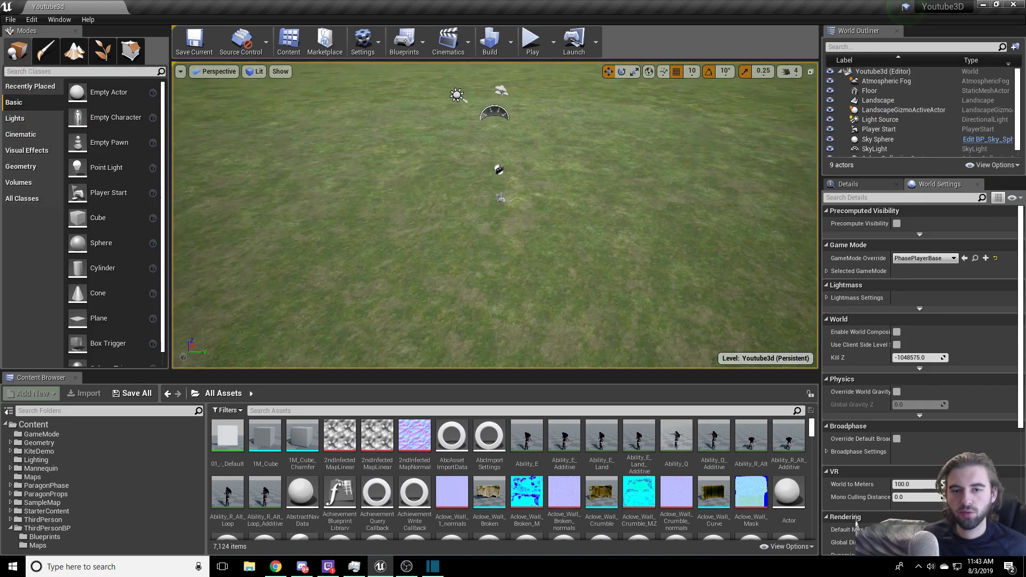
- Raise the Player Start above the landscape and play-test the level by walking forward
right_drag(533, 206, 540, 230)
click(533, 206)
key(f)
key(w)
scroll(477, 201, up, 5)
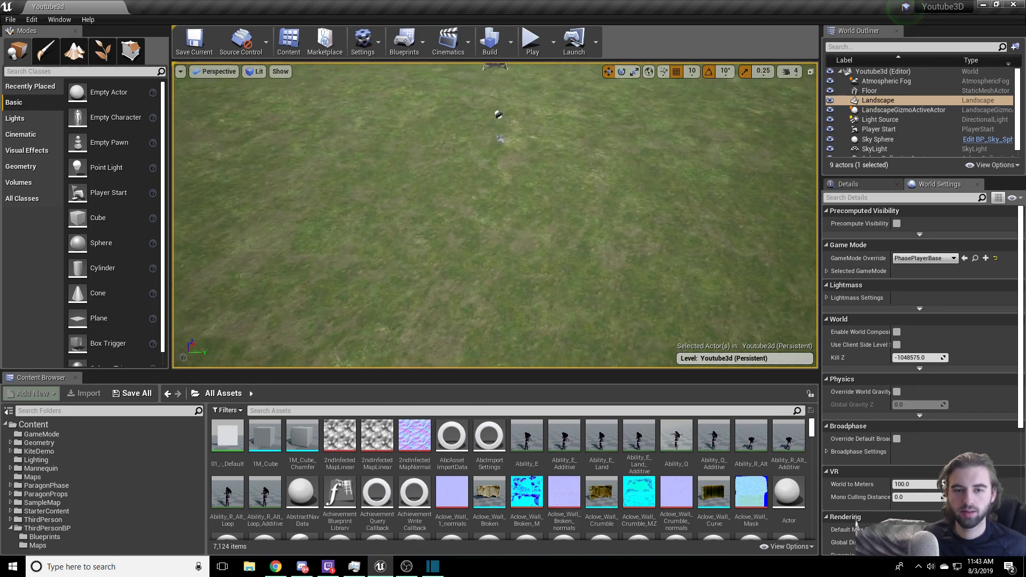
click(501, 125)
drag(502, 125, 500, 102)
click(536, 37)
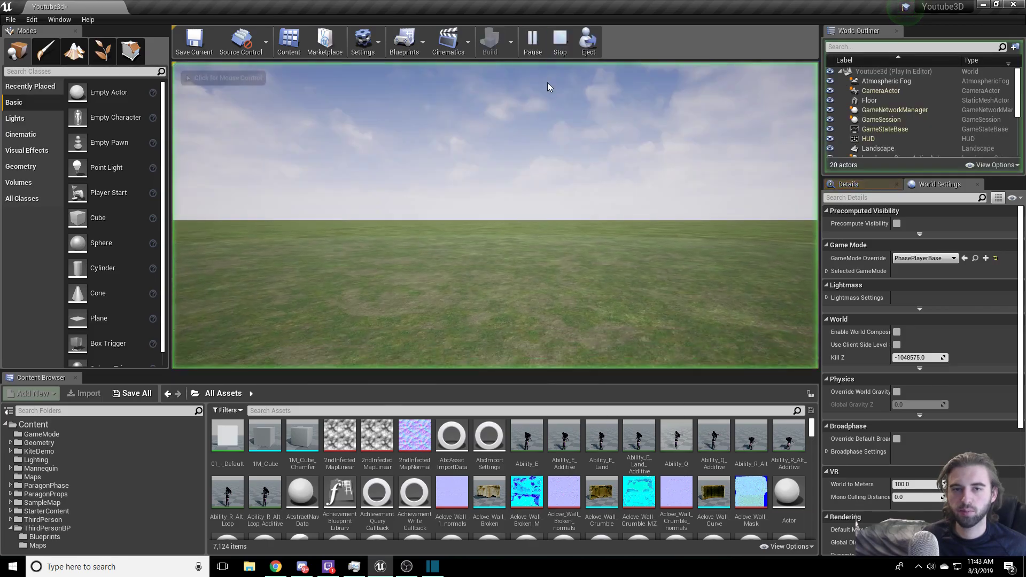
key(w)
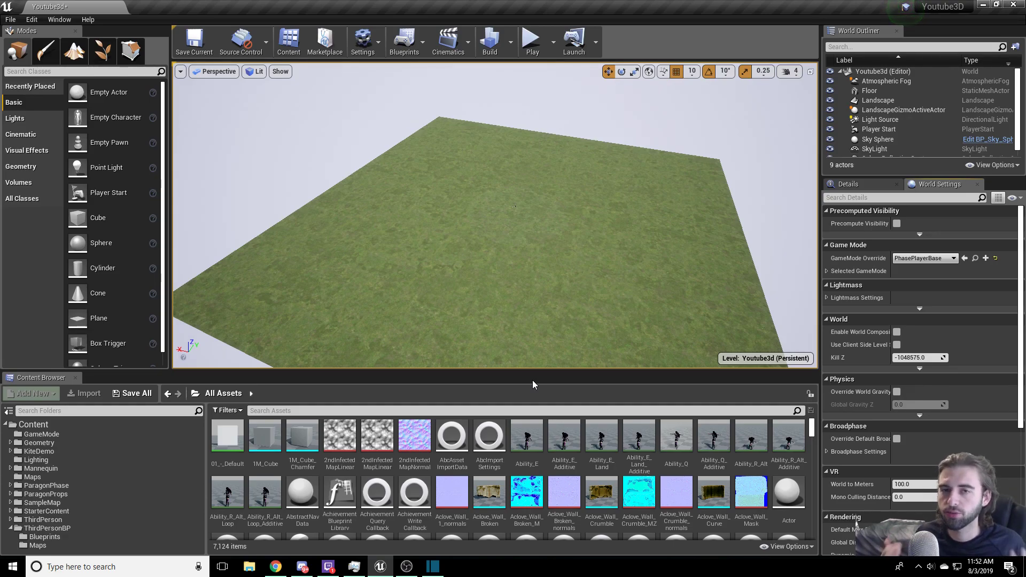
- Set the Sculpt tool strength to 0.780953 and raise mountain ridges along the edges of the landscape
click(86, 60)
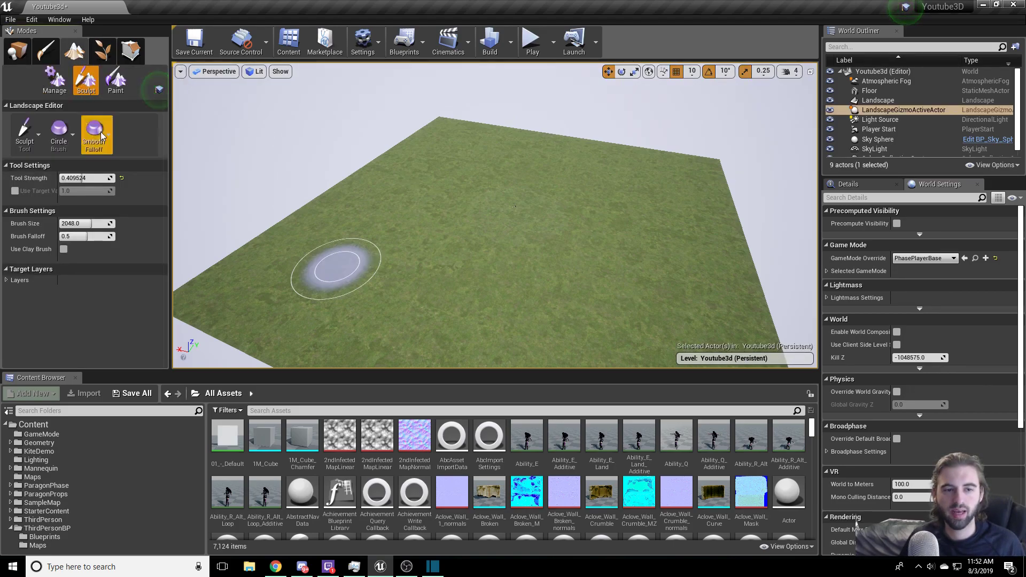
scroll(407, 275, down, 3)
mouse_move(454, 262)
right_down()
mouse_move(537, 261)
mouse_move(456, 259)
right_up()
key(s)
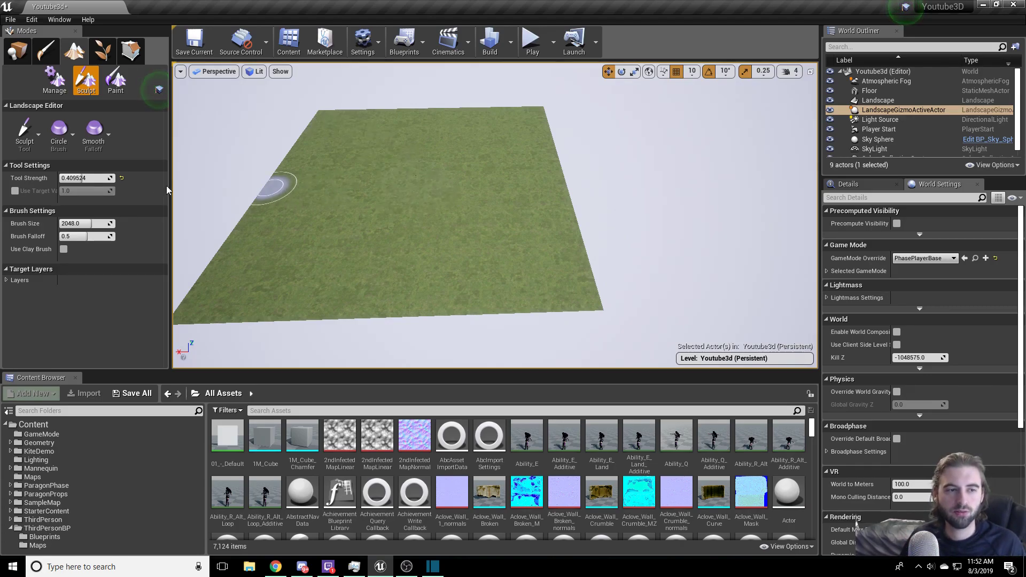
drag(97, 182, 83, 179)
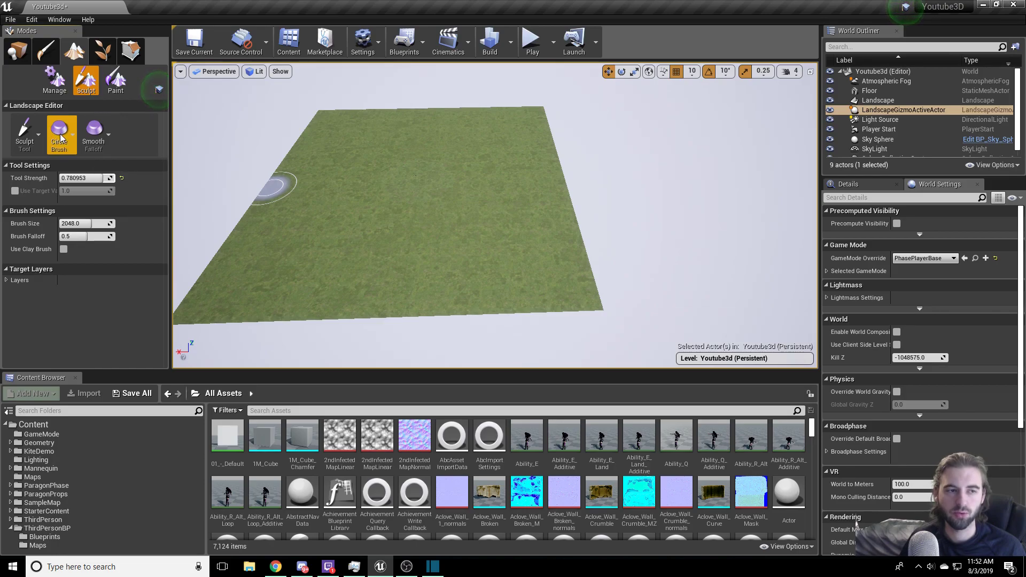
mouse_move(576, 296)
mouse_down()
mouse_move(556, 248)
mouse_move(571, 229)
mouse_move(532, 282)
mouse_move(545, 271)
mouse_move(374, 295)
mouse_move(503, 276)
mouse_move(339, 291)
mouse_move(344, 278)
mouse_move(330, 297)
mouse_move(229, 290)
mouse_move(201, 305)
mouse_up()
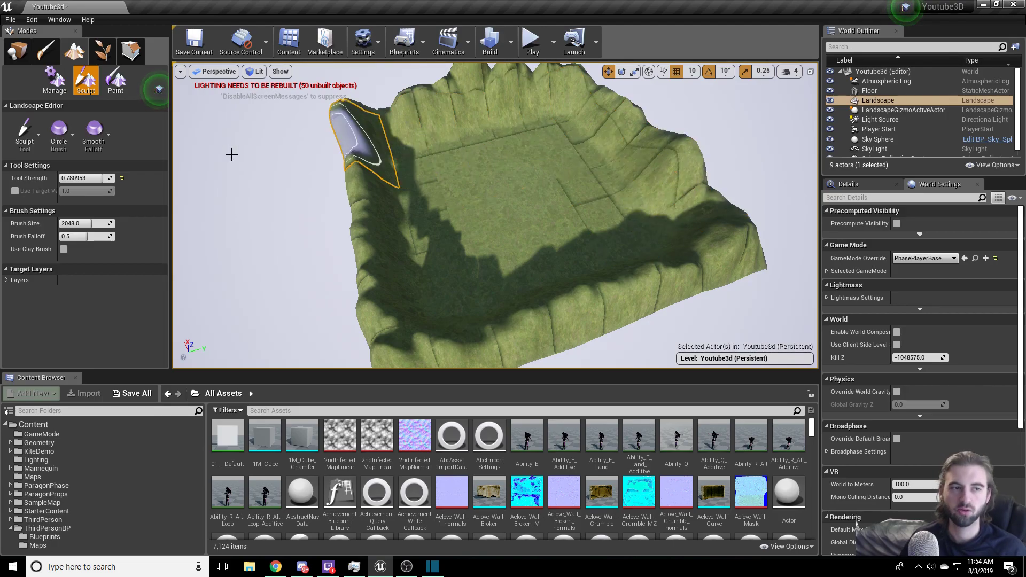
- Erode the mountain ridge along the landscape's far edge with the Hydro Erosion sculpting tool
click(39, 135)
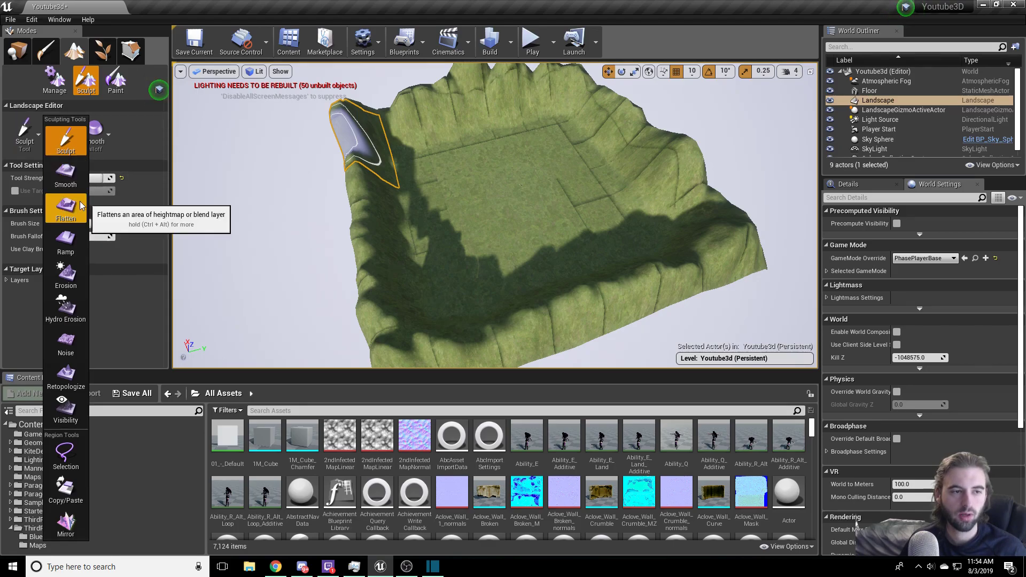
click(64, 274)
click(33, 150)
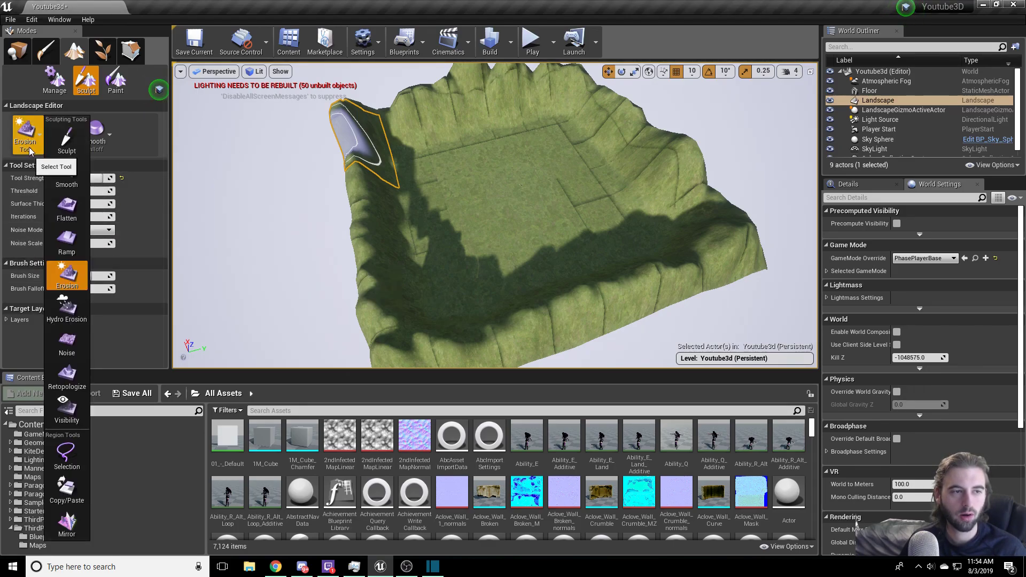
click(64, 308)
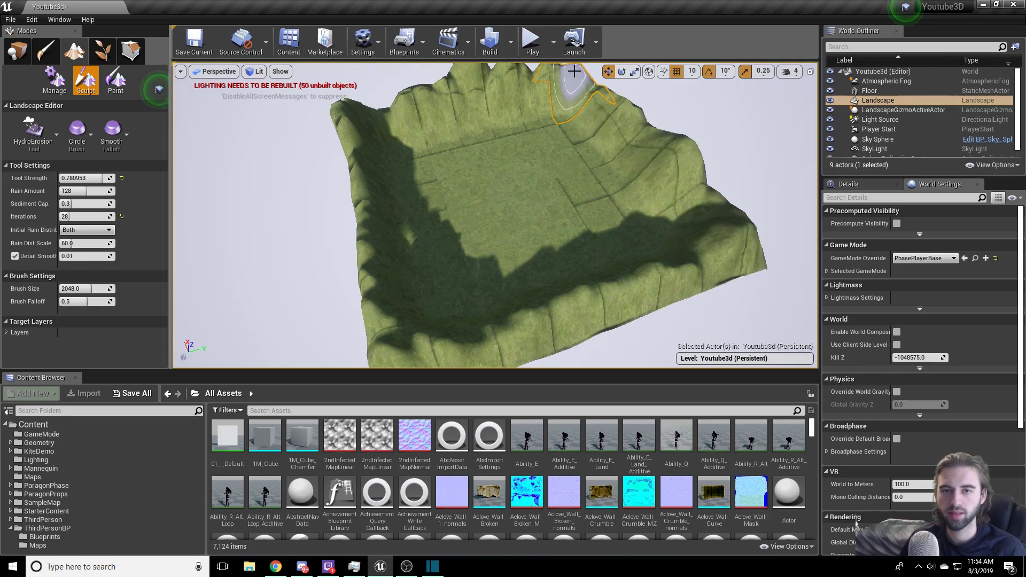
mouse_move(591, 96)
right_down()
mouse_move(567, 97)
mouse_move(595, 103)
right_up()
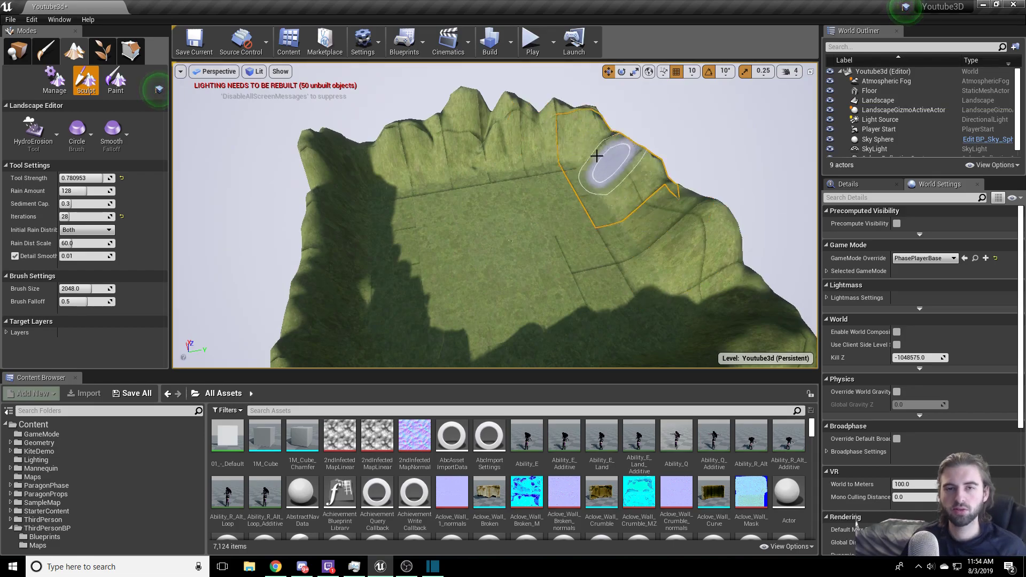
- Play-test the level by walking toward the sculpted mountains, and end the play session
click(532, 52)
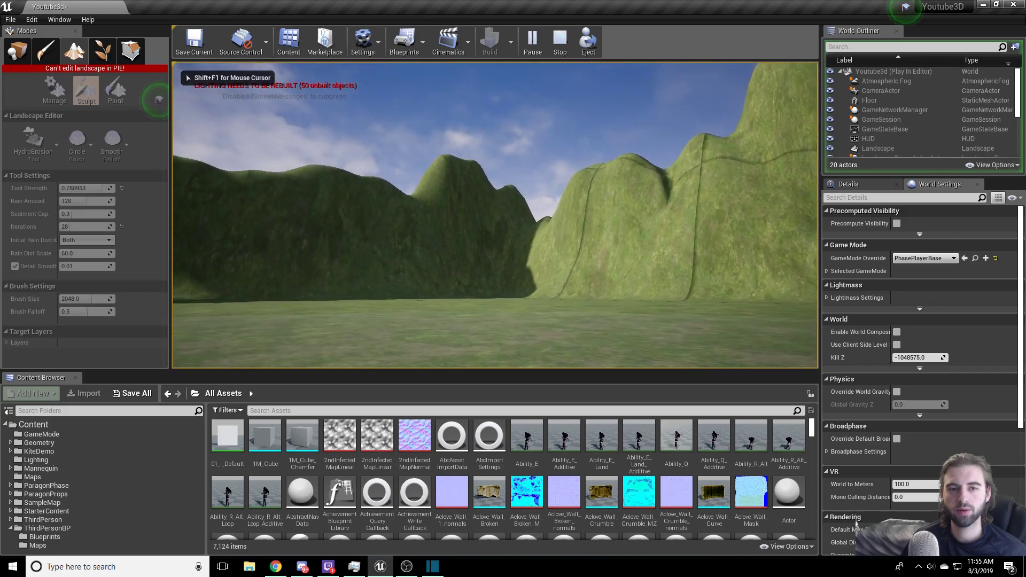
key(w)
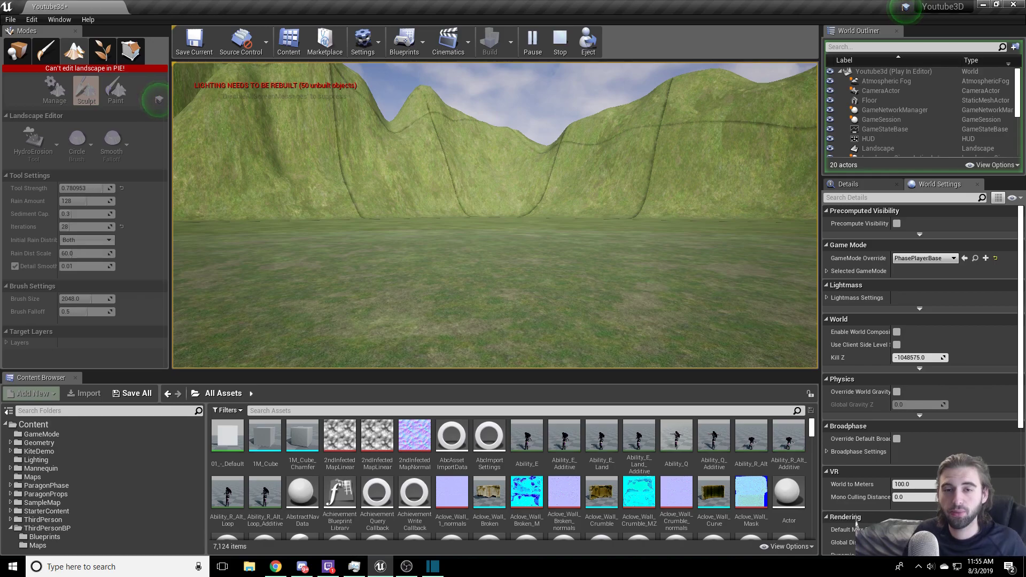
key(Escape)
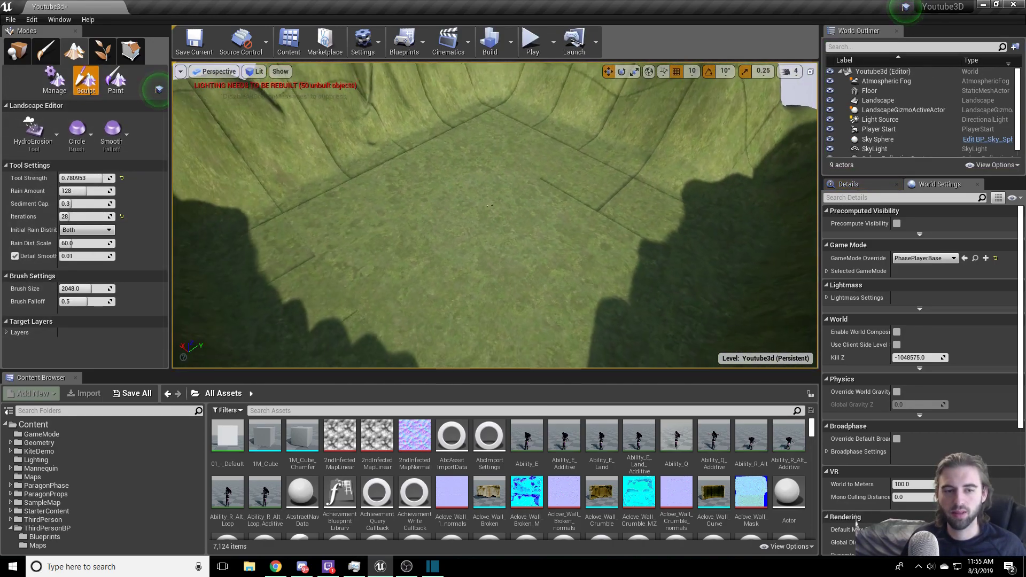
- Carve a deep basin into the flat ground at the foot of the mountains with the Erosion sculpting tool
right_click(483, 205)
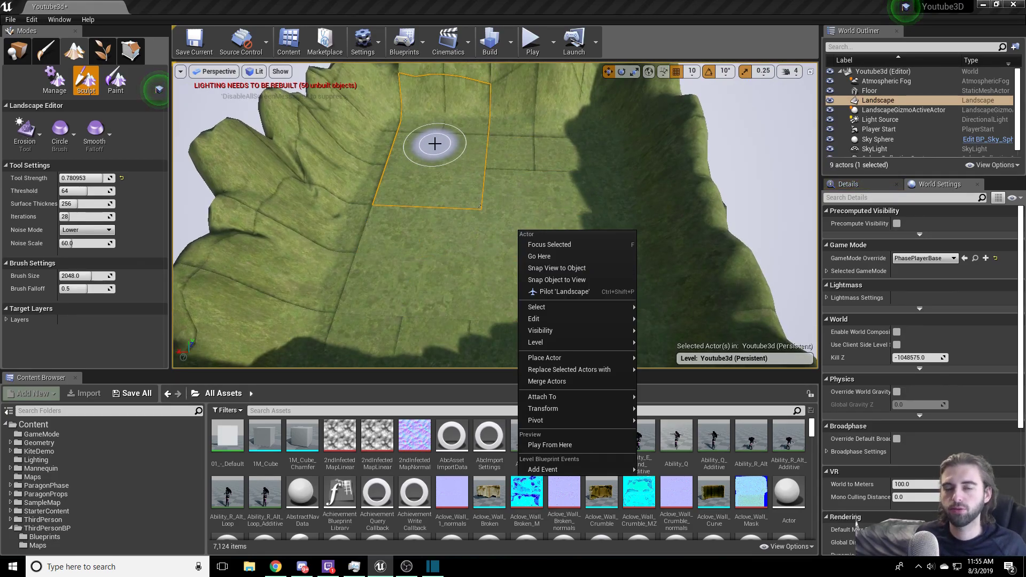
click(38, 142)
click(67, 275)
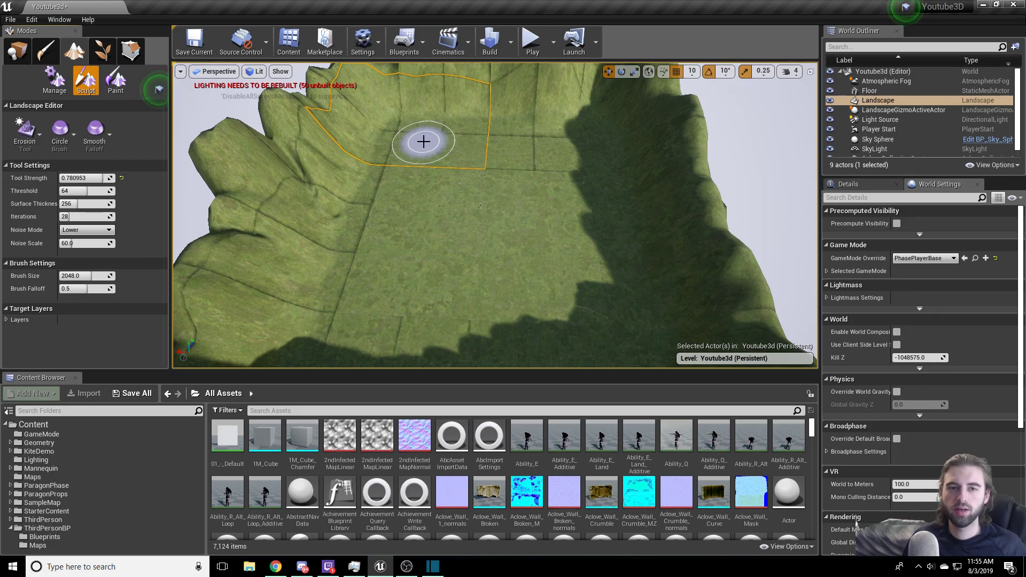
scroll(422, 137, up, 2)
mouse_move(419, 115)
right_down()
mouse_move(481, 134)
mouse_move(530, 107)
right_up()
right_drag(533, 258, 419, 126)
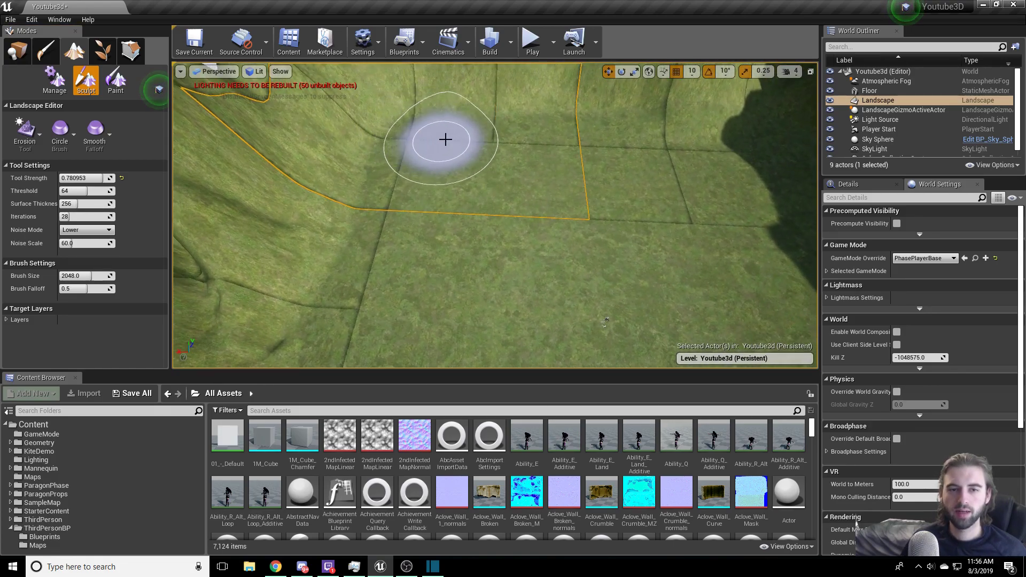
drag(512, 158, 437, 189)
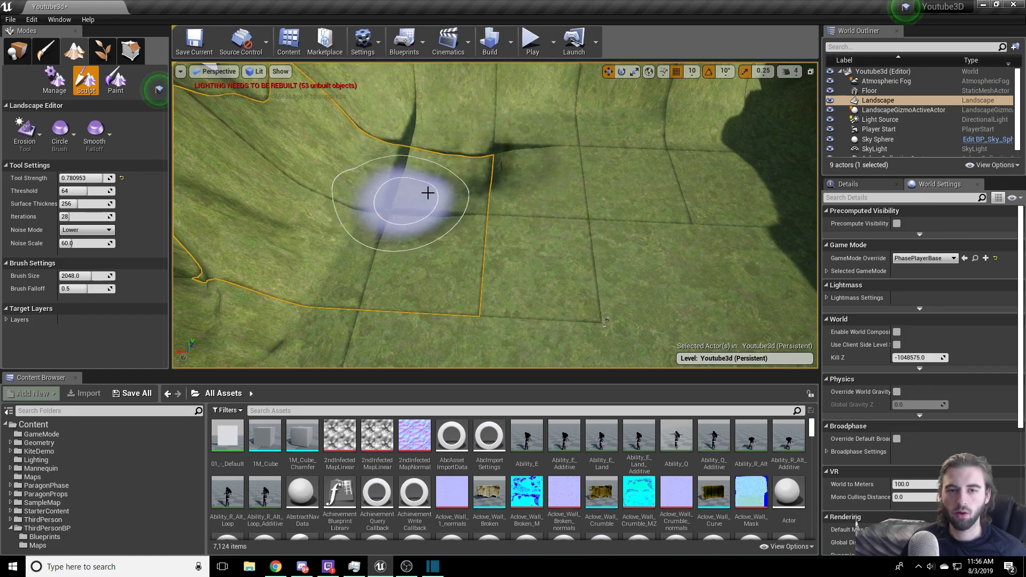
mouse_move(486, 146)
mouse_down()
mouse_move(440, 223)
mouse_move(378, 270)
mouse_move(559, 173)
mouse_up()
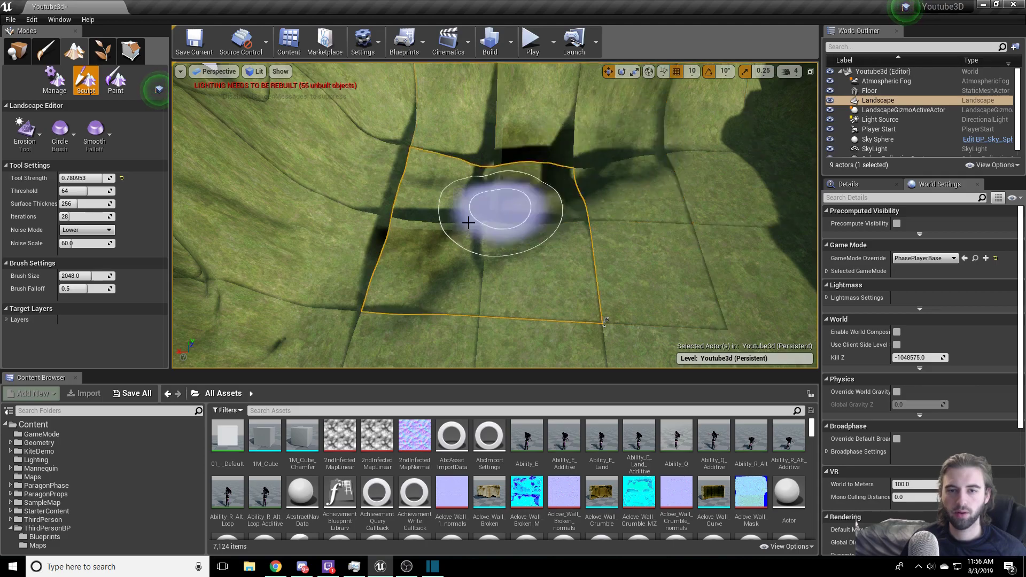
right_drag(320, 332, 469, 208)
mouse_move(464, 201)
mouse_down()
mouse_move(635, 142)
mouse_move(665, 162)
mouse_move(527, 182)
mouse_up()
mouse_move(428, 278)
right_down()
mouse_move(441, 227)
mouse_move(481, 213)
mouse_move(526, 212)
mouse_move(545, 256)
mouse_move(459, 230)
mouse_move(492, 283)
mouse_move(417, 268)
mouse_move(395, 251)
right_up()
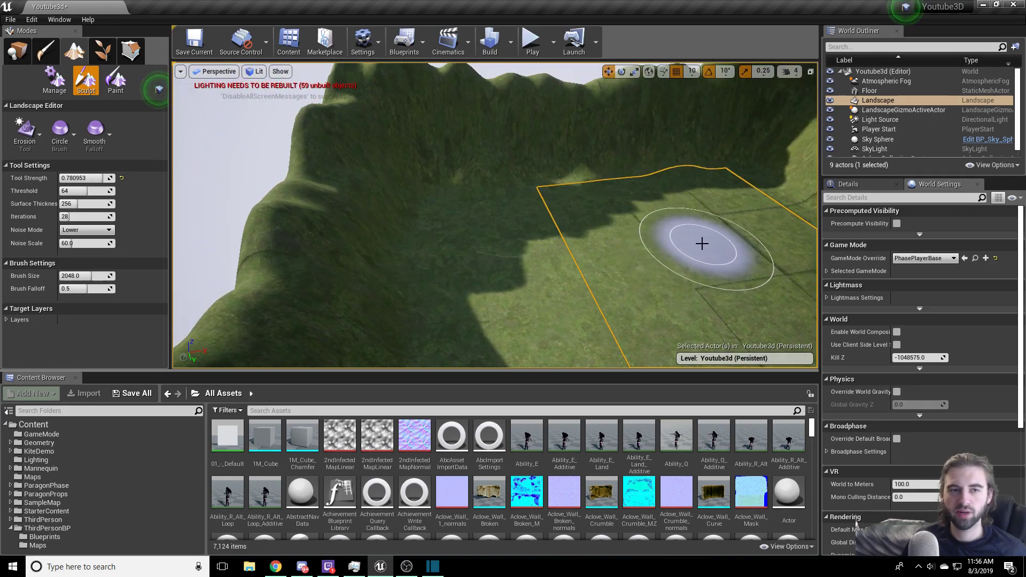
right_drag(259, 220, 541, 224)
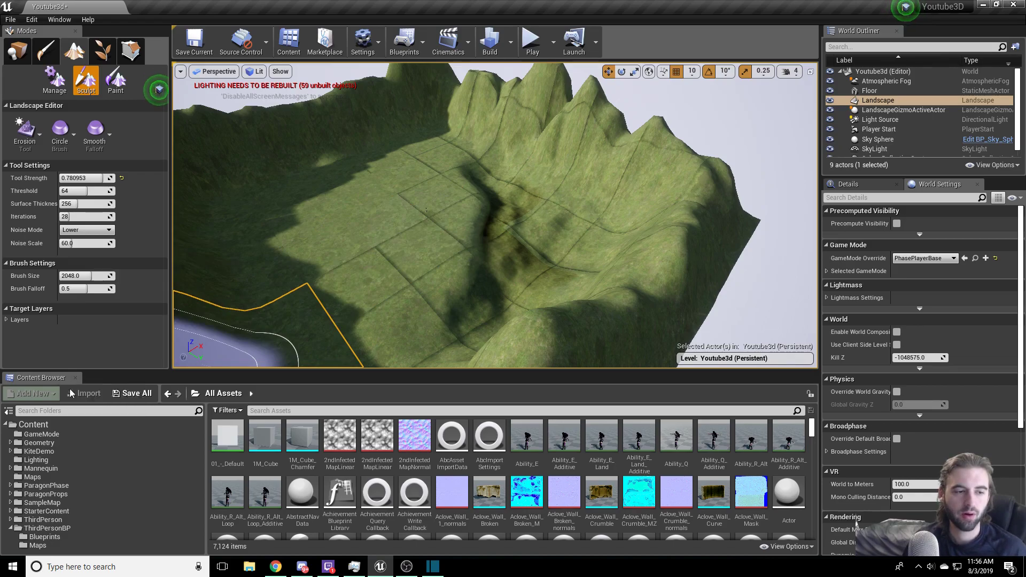
- Open the Content/ParagonProps/Ground/Meshes folder
click(40, 424)
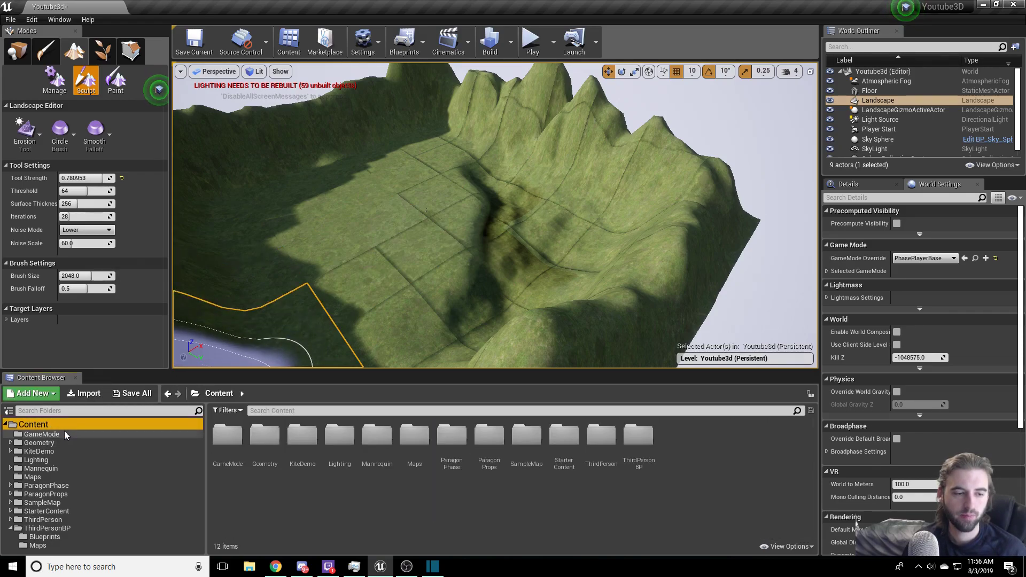
click(77, 493)
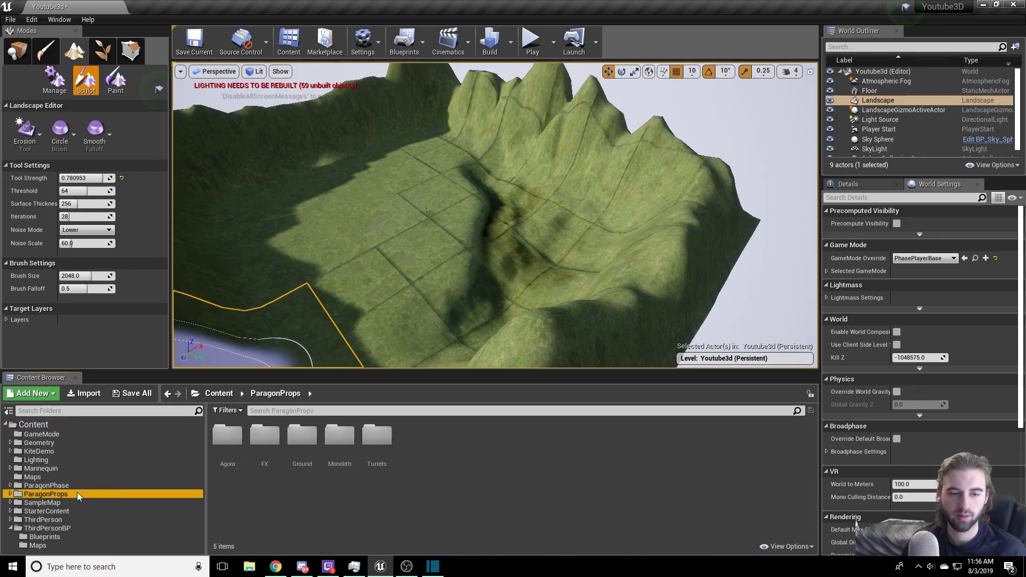
double_click(302, 439)
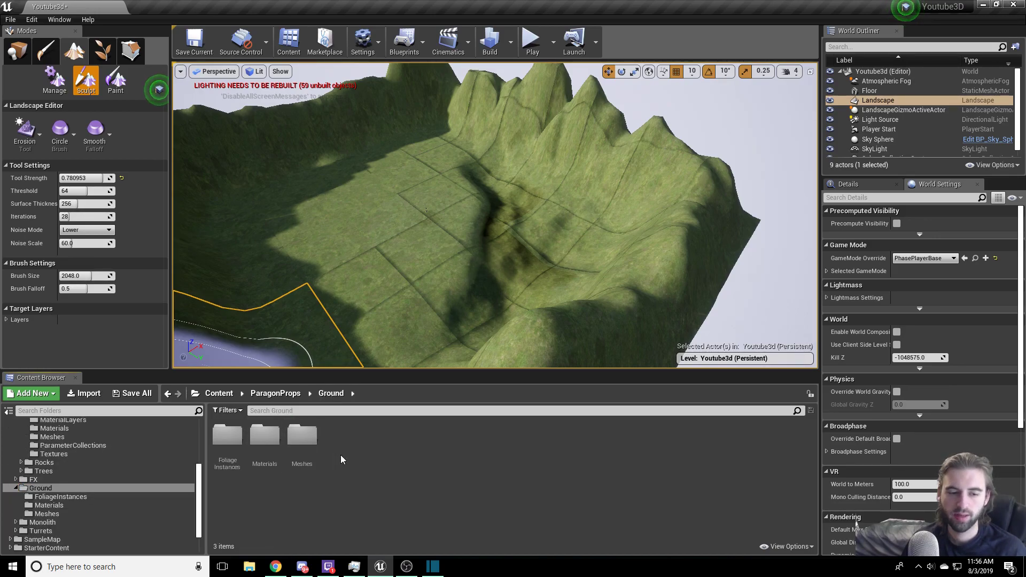
double_click(303, 437)
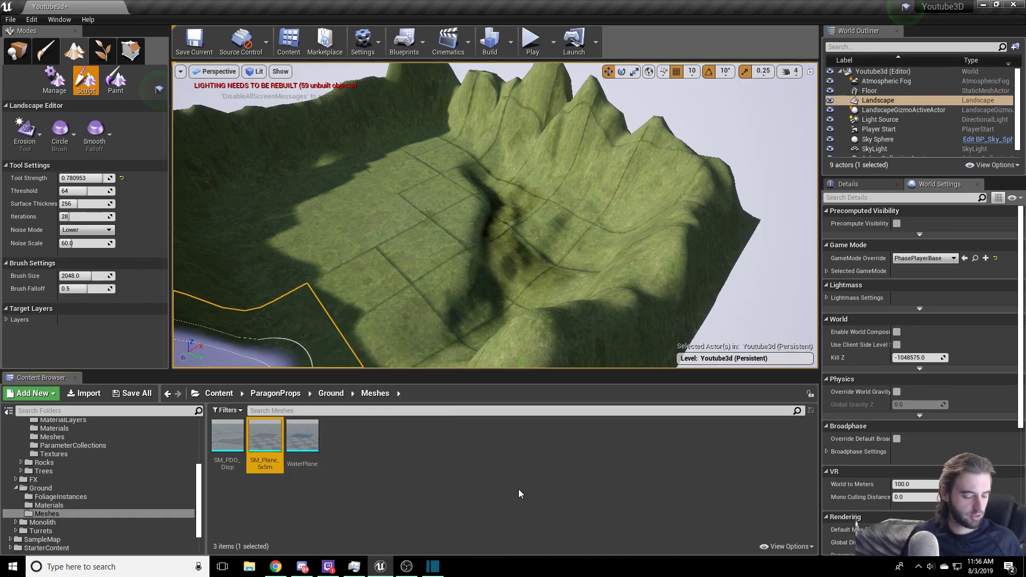
- Duplicate the SM_Plane_5x5m mesh and name the copy WaterPlane2
key(ctrl+w)
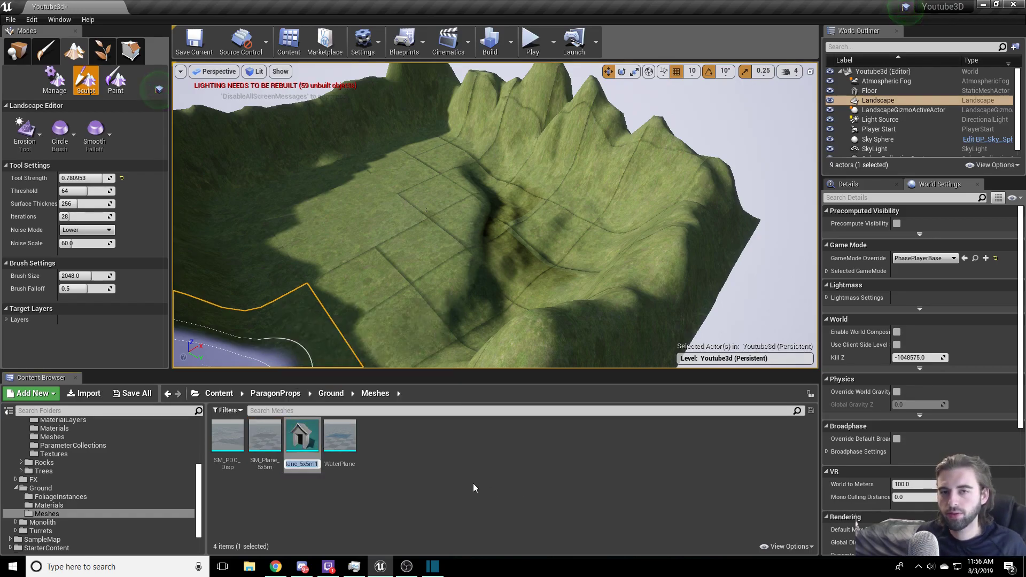
text(WaterOk)
key(BackSpace)
key(BackSpace)
text(Plane2)
key(Return)
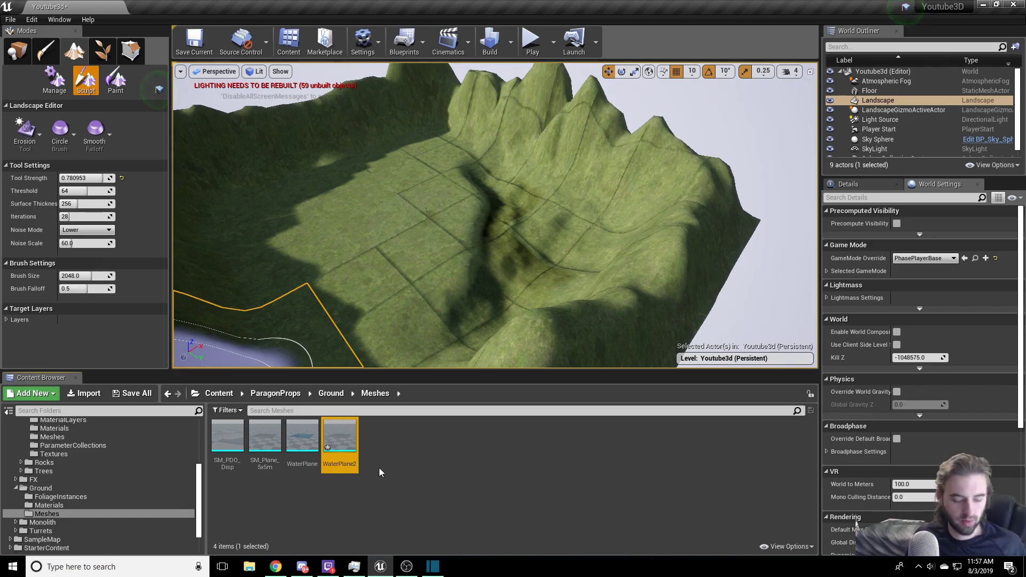
- Open the WaterPlane2 mesh and assign the M_Water_Lake material to its Element 0 slot
double_click(342, 439)
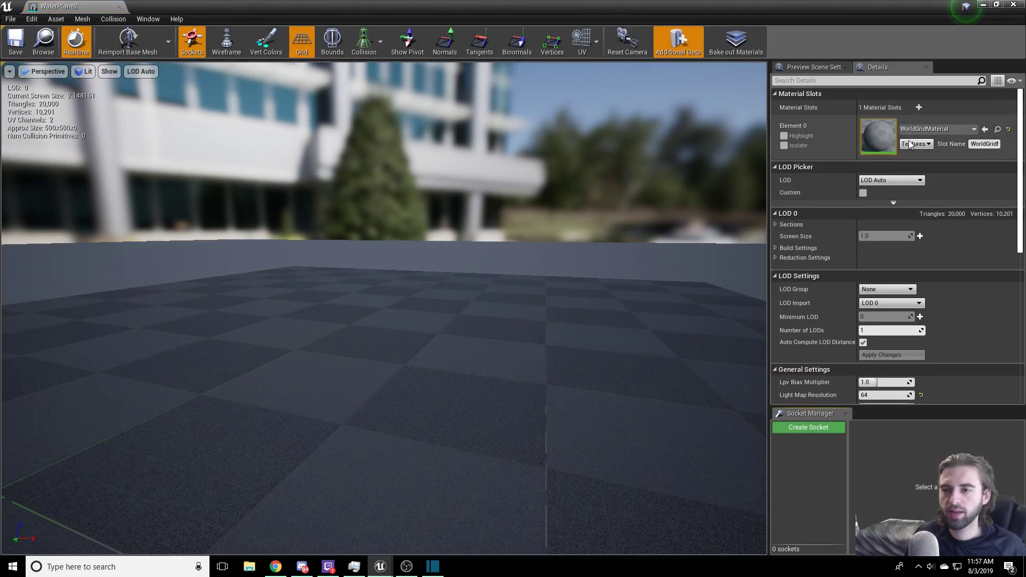
click(938, 129)
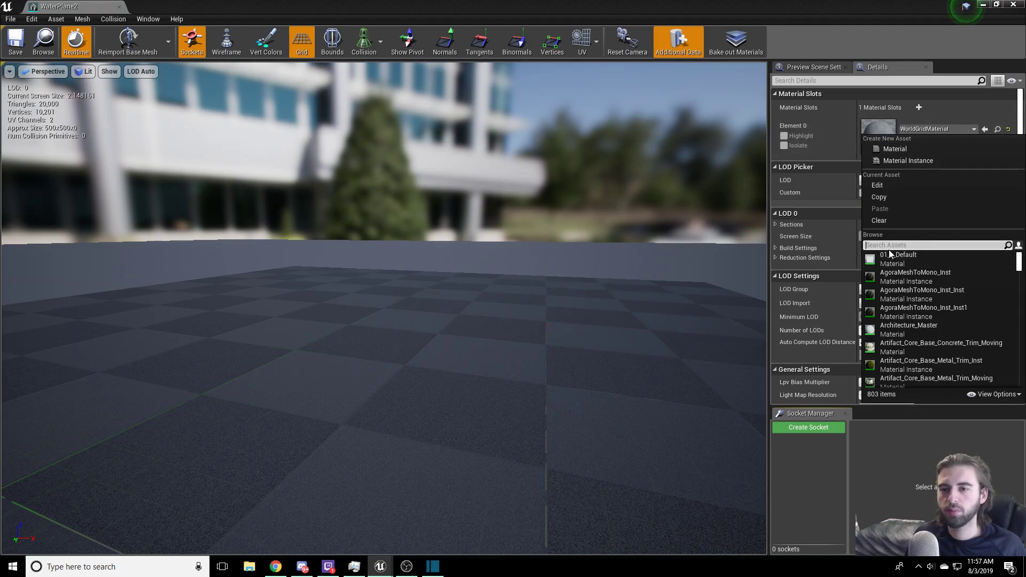
text(water)
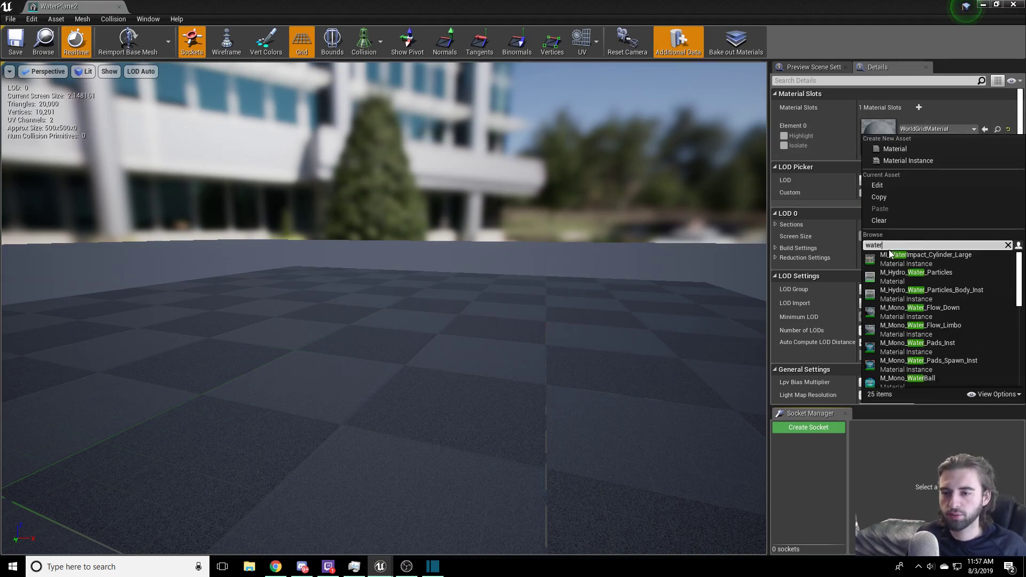
scroll(946, 350, down, 5)
click(946, 351)
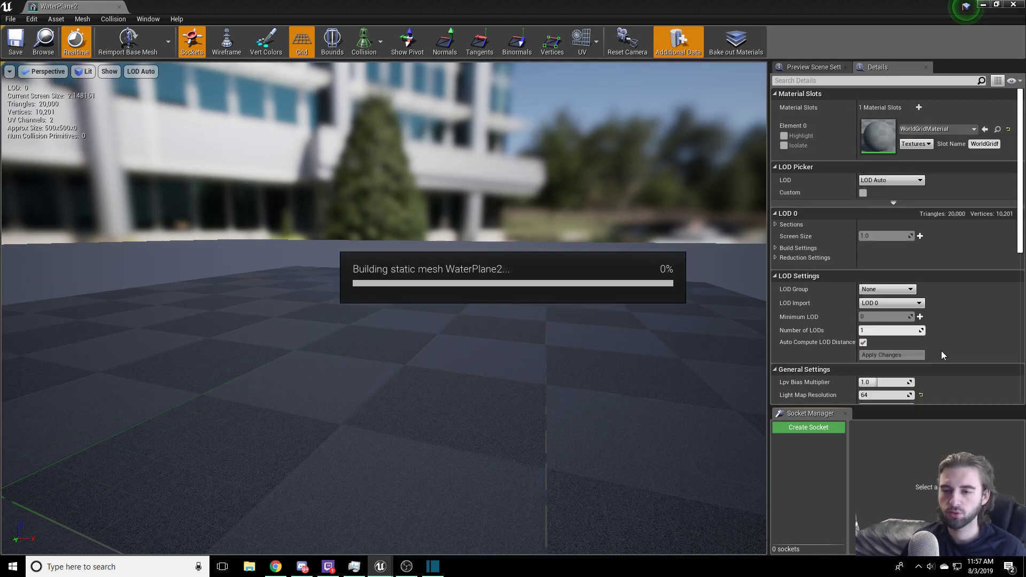
- Try the M_Water_Ocean material on WaterPlane2 and switch the slot back to M_Water_Lake
click(945, 128)
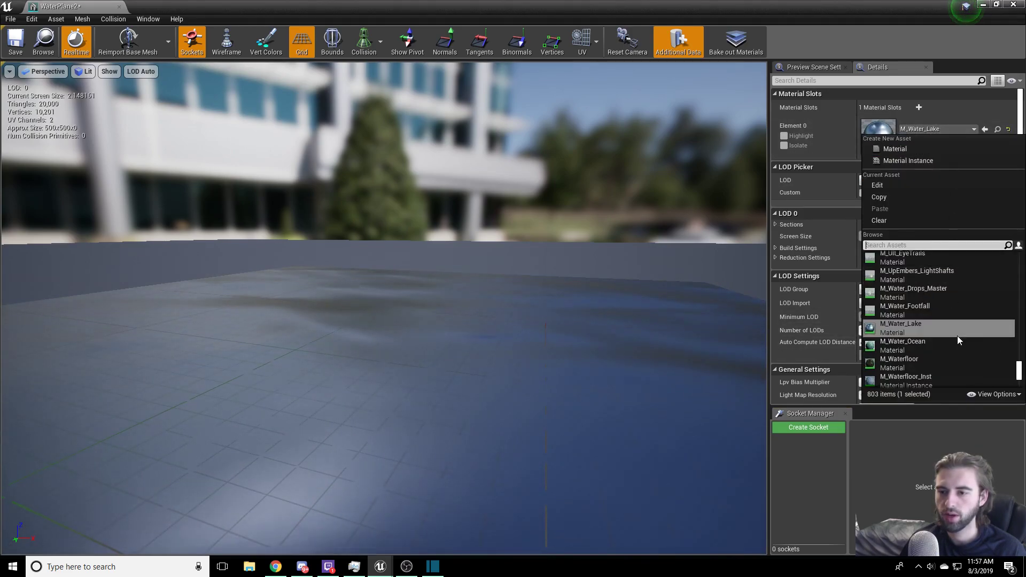
click(932, 346)
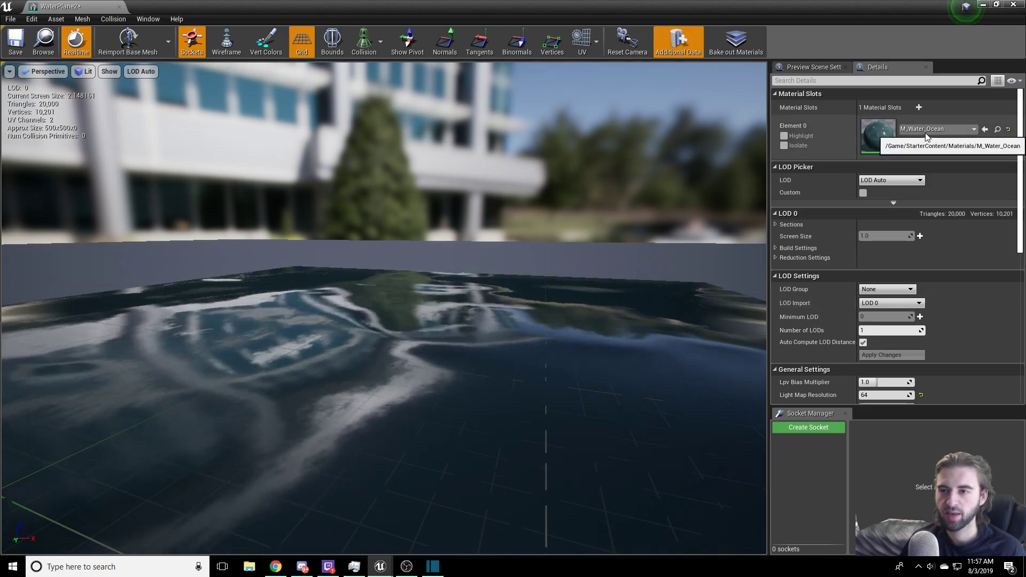
click(935, 129)
click(925, 315)
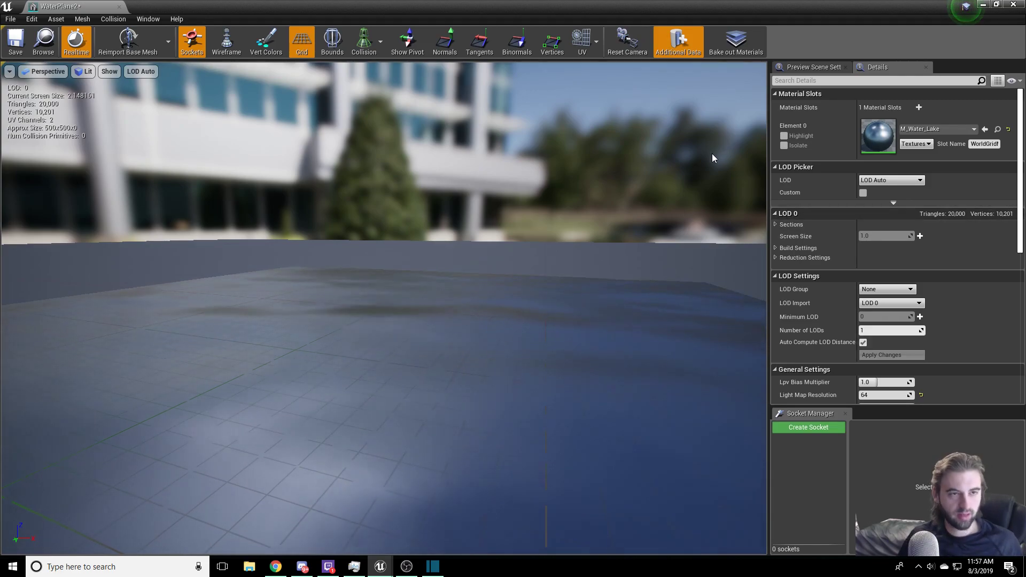
- Save the WaterPlane2 mesh and close its editor
key(ctrl+s)
click(119, 9)
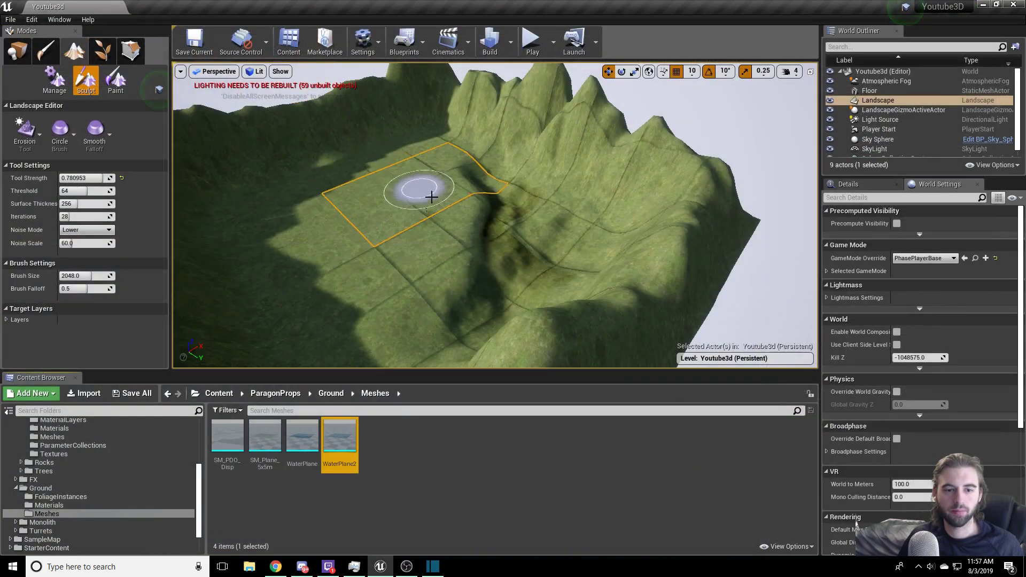
- Switch to Place mode and place the WaterPlane2 mesh in the carved basin
click(18, 51)
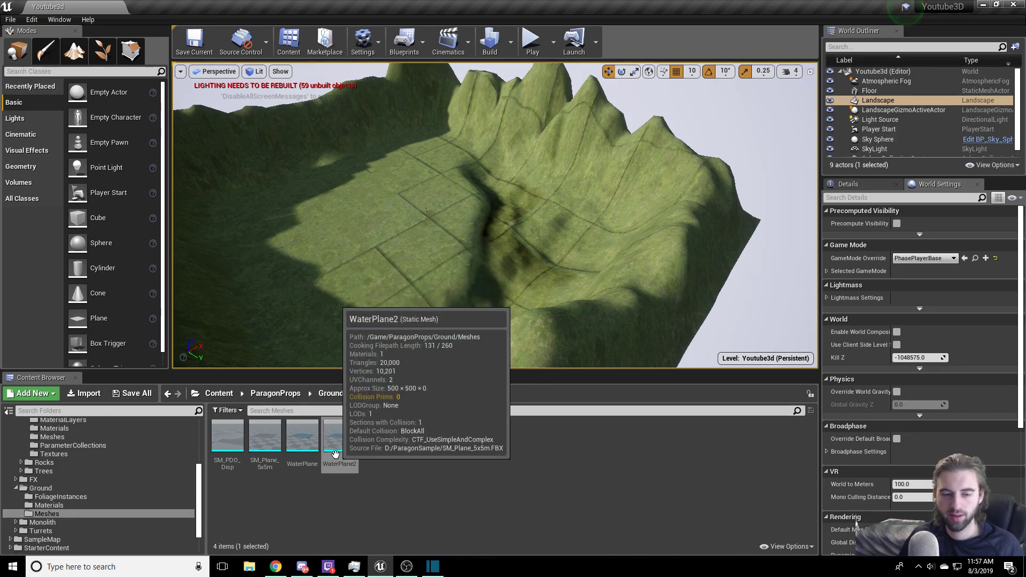
drag(340, 443, 543, 315)
drag(496, 251, 499, 252)
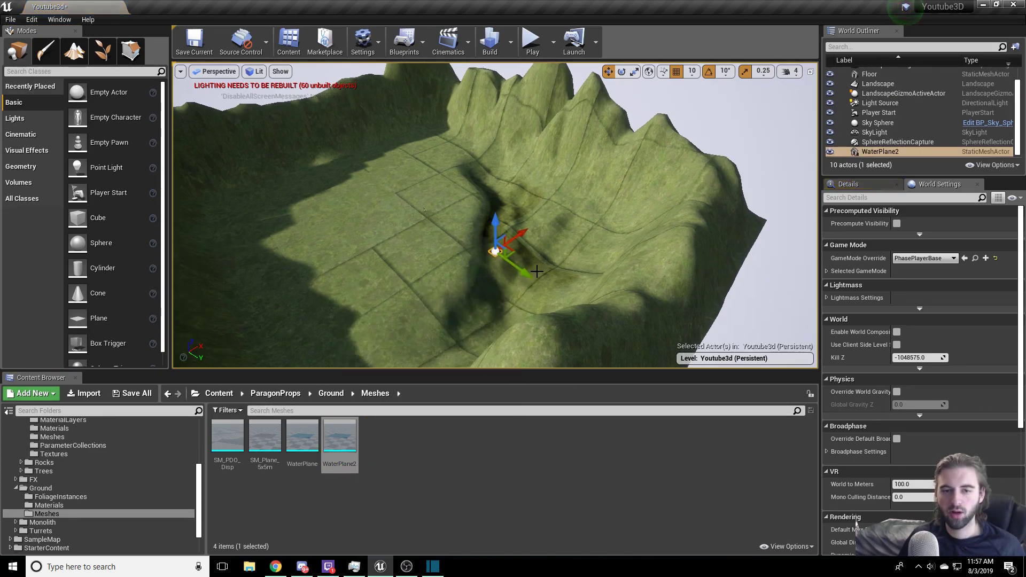
right_drag(499, 252, 541, 284)
- Move the WaterPlane2 actor vertically to set the water level just below the basin's rim
key(w)
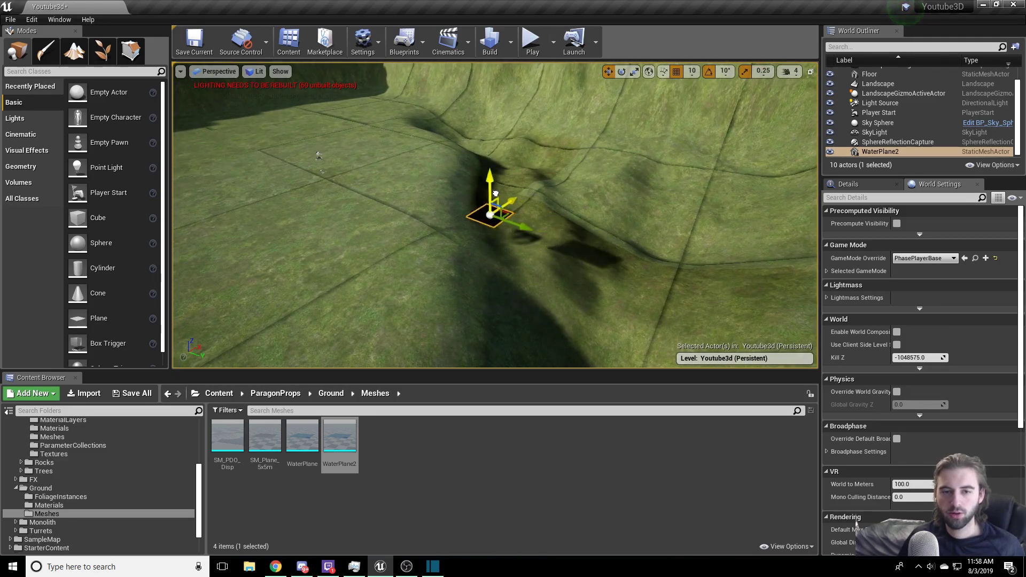
drag(490, 191, 481, 195)
click(537, 229)
right_drag(538, 229, 537, 288)
click(506, 86)
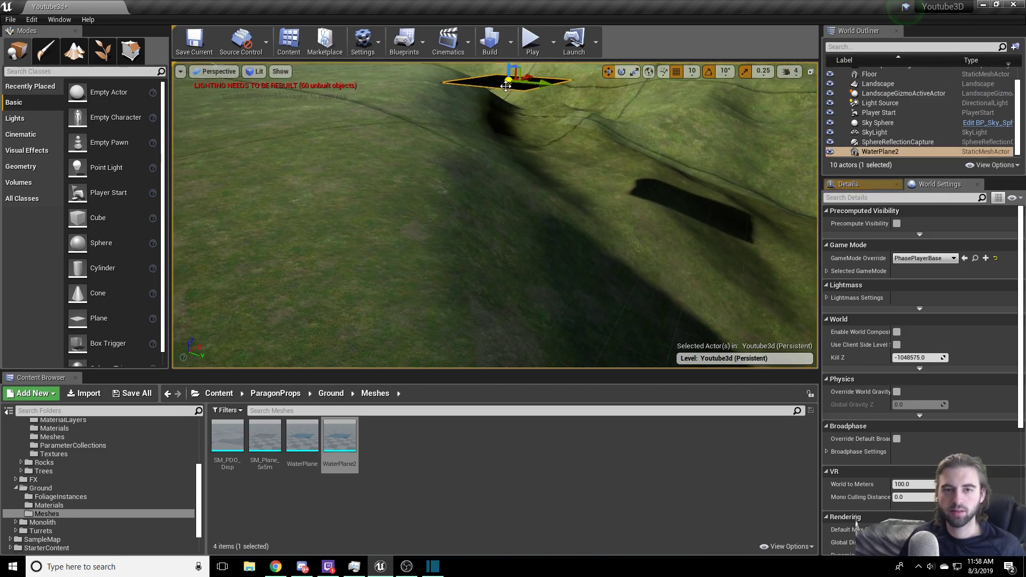
drag(509, 81, 502, 166)
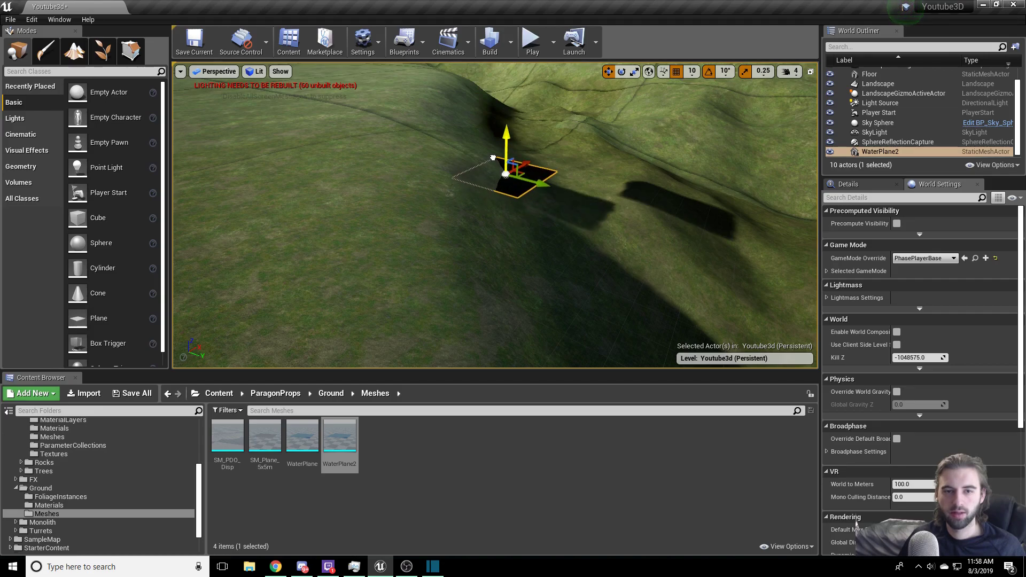
right_drag(488, 148, 514, 217)
- Scale the WaterPlane2 actor up so it stretches across the carved basin
key(e)
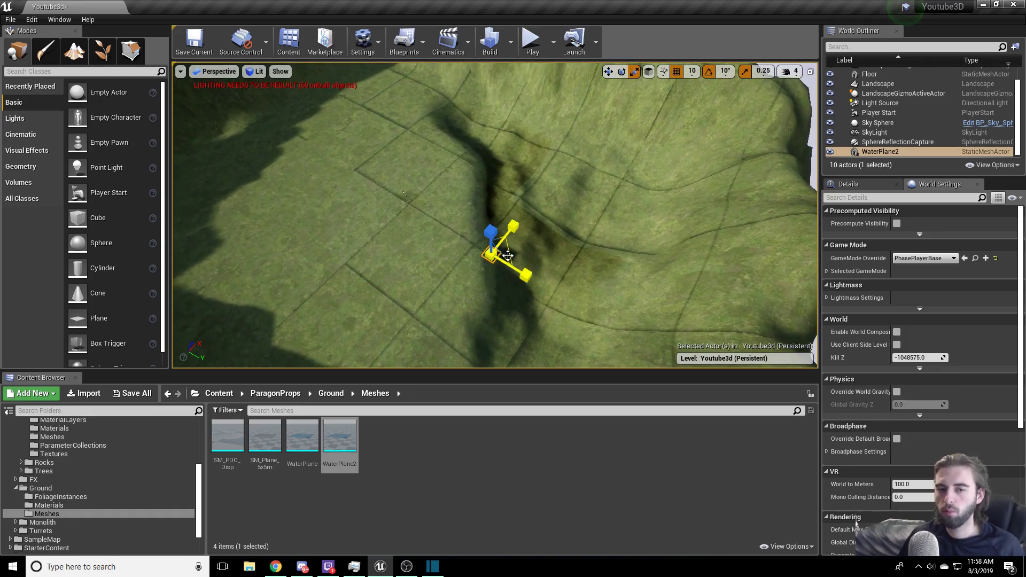
drag(491, 256, 709, 5)
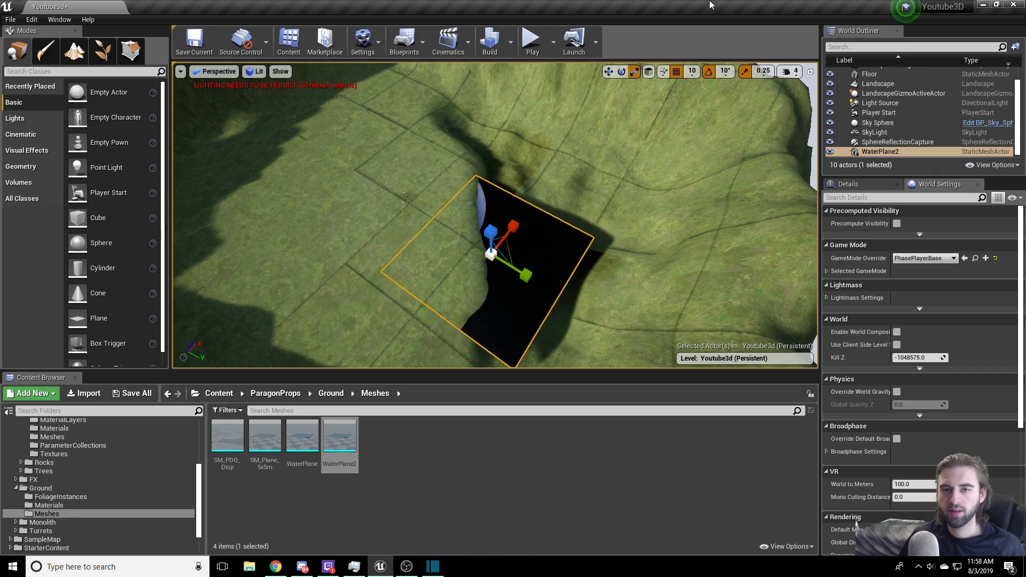
- Enlarge the WaterPlane2 actor horizontally and reposition it so it covers the whole carved basin
click(622, 73)
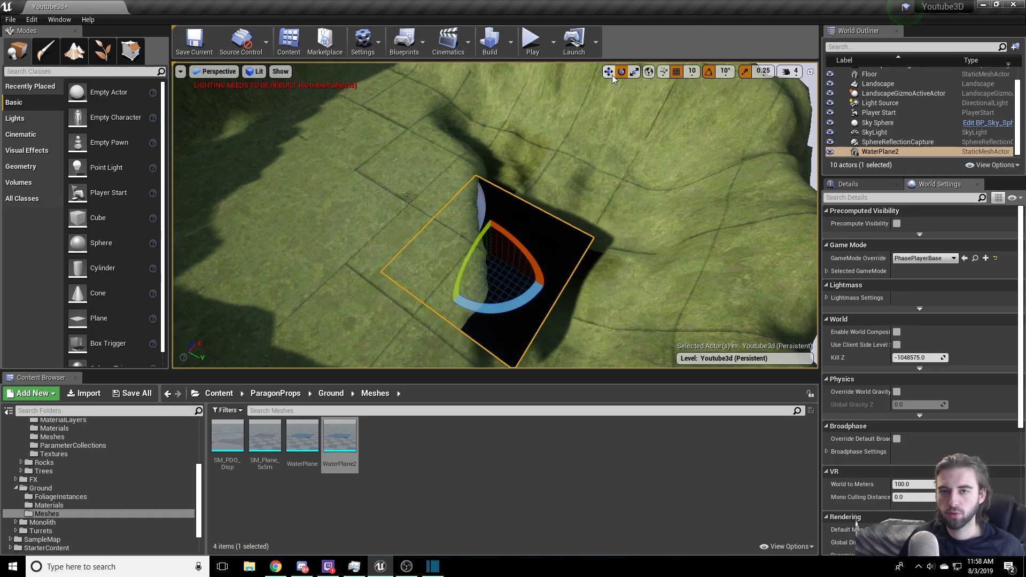
click(633, 72)
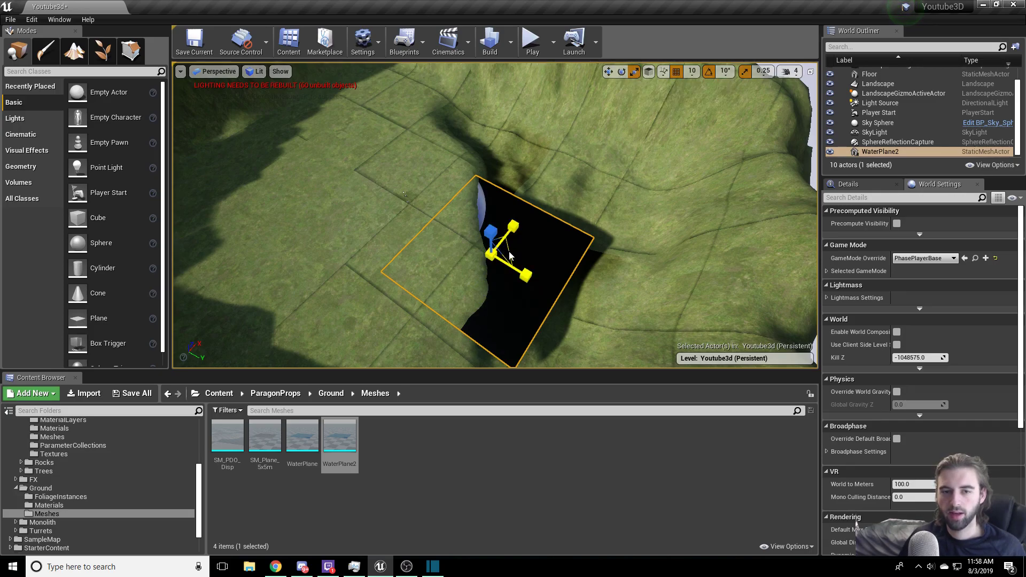
drag(510, 256, 599, 176)
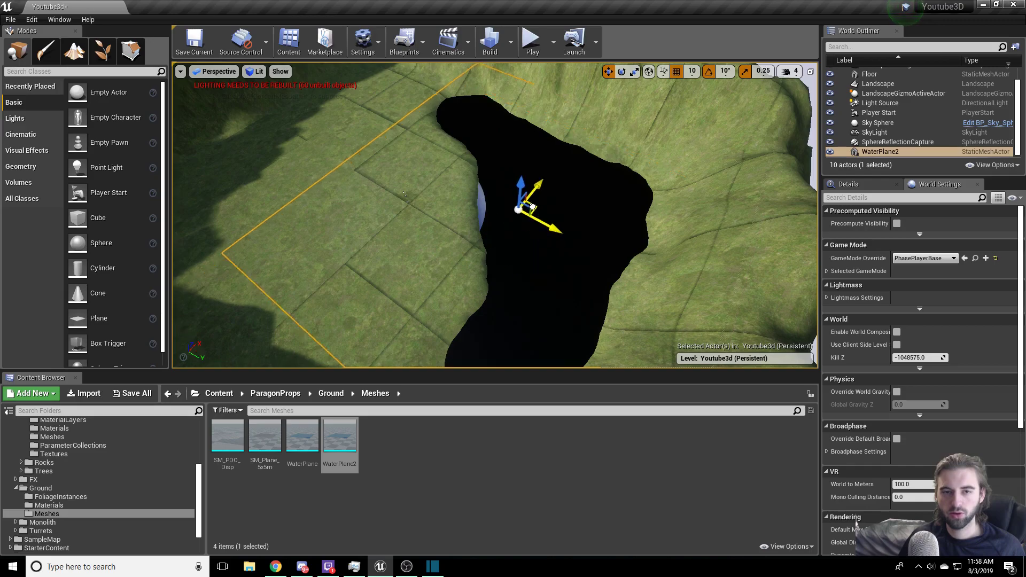
drag(533, 205, 544, 222)
- Build only the lighting for the Youtube3d level
right_drag(495, 215, 484, 131)
key(w)
drag(528, 274, 527, 270)
click(463, 287)
mouse_move(463, 287)
right_down()
mouse_move(451, 313)
mouse_move(462, 287)
right_up()
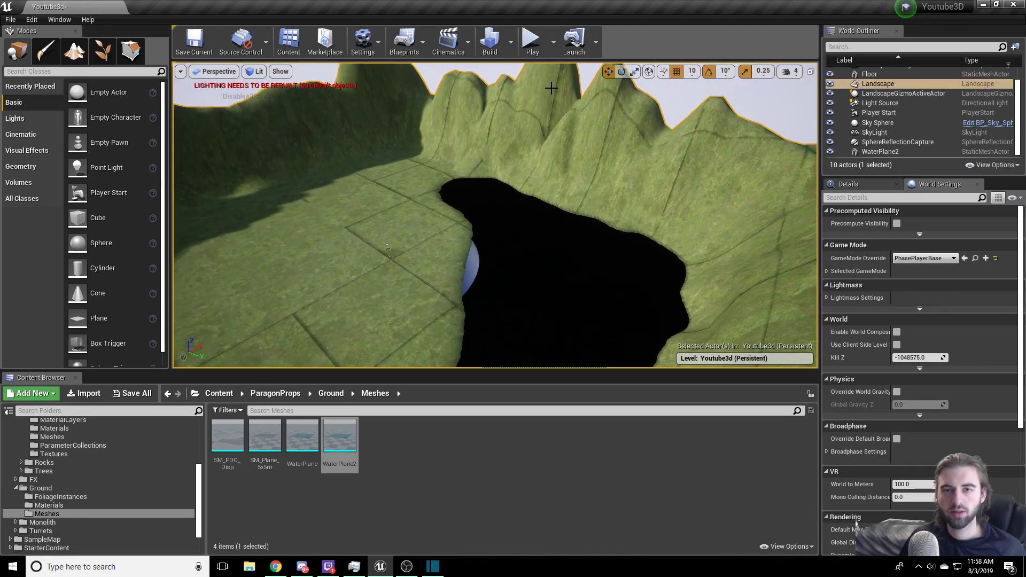
click(512, 47)
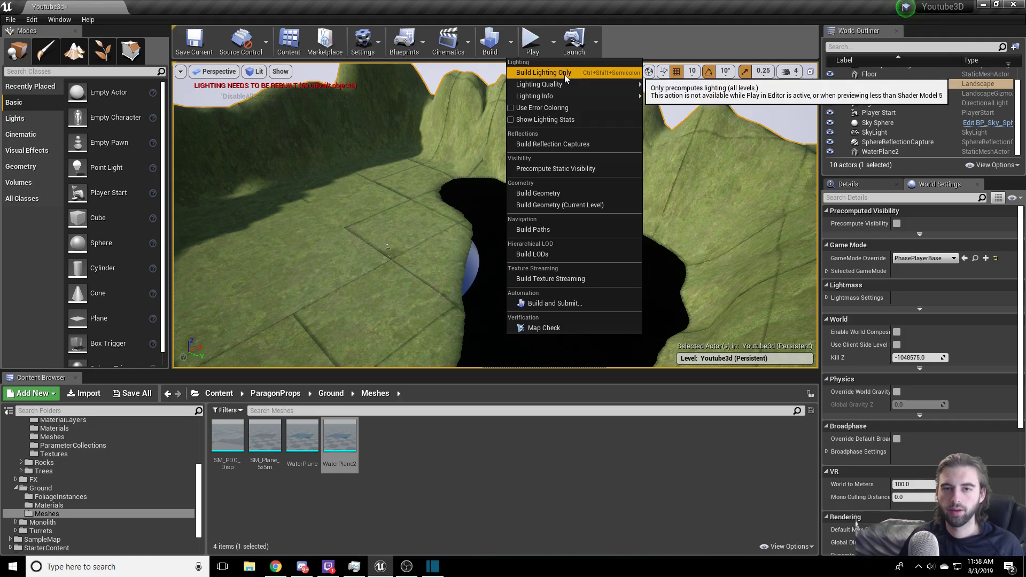
click(564, 75)
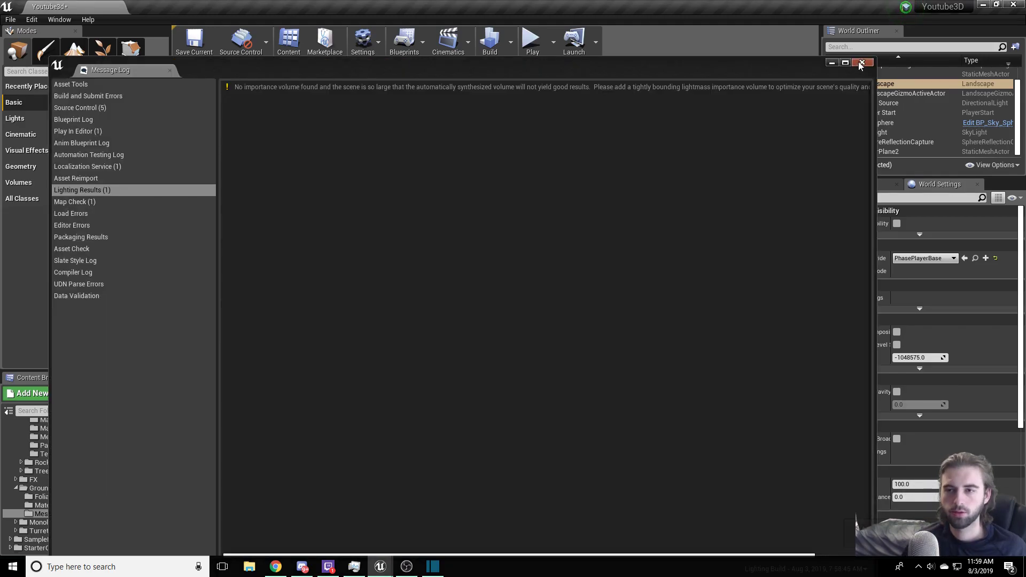
click(858, 62)
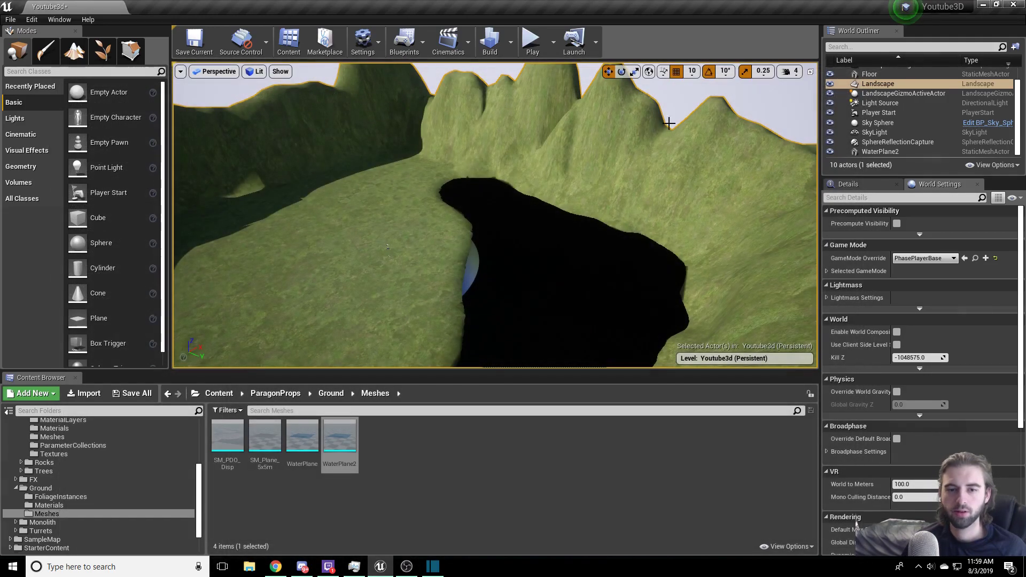
- Play-test the level with the rebuilt lighting and return to editing
right_drag(494, 213, 578, 156)
click(533, 47)
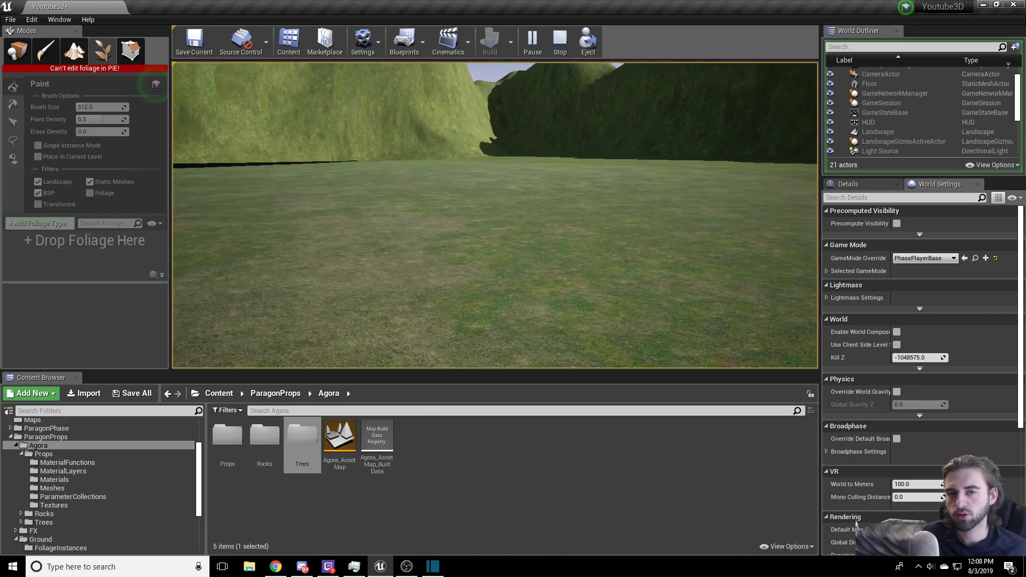
key(Escape)
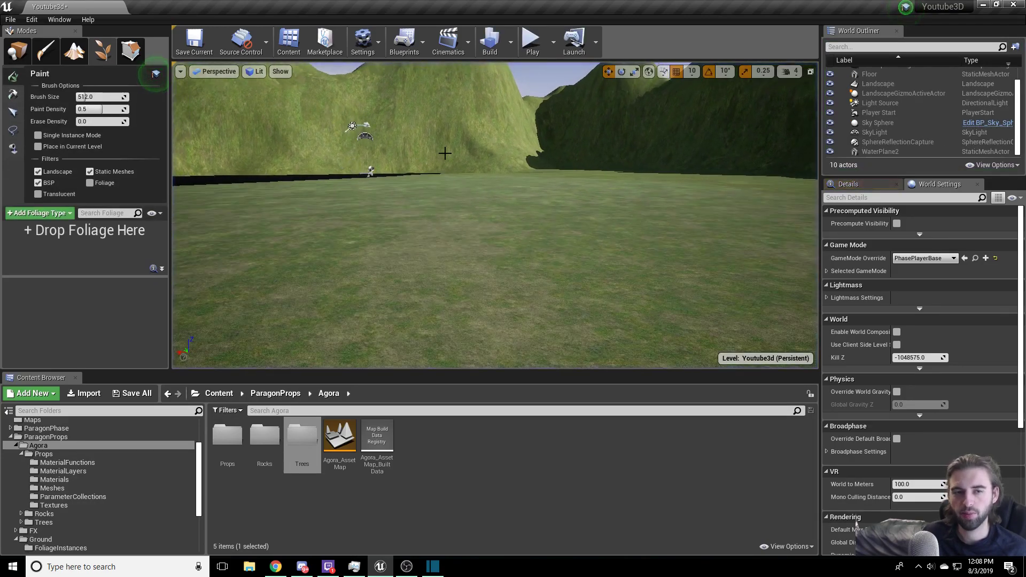
right_drag(446, 153, 484, 186)
key(s)
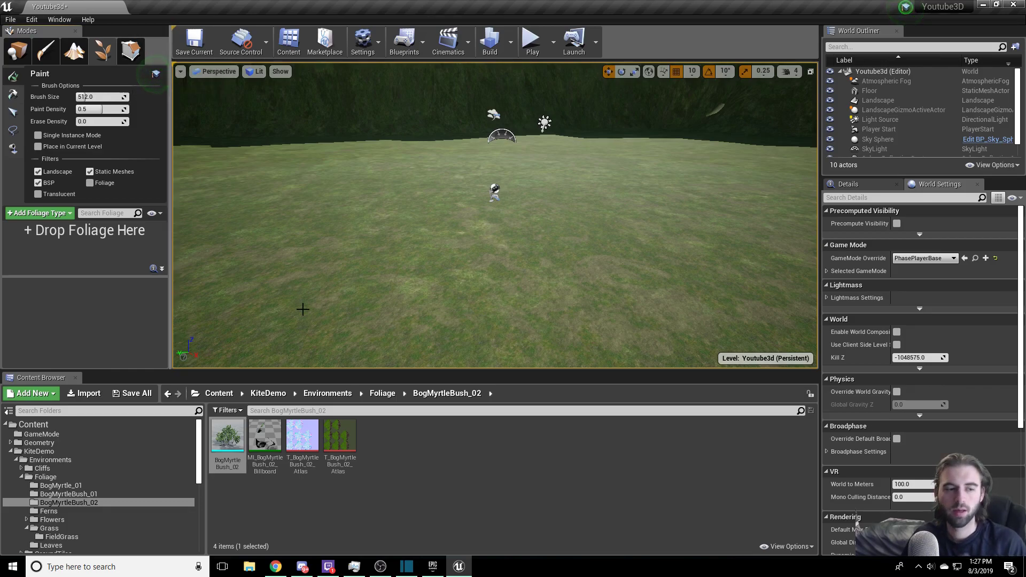
- Add the BogMyrtleBush_02 mesh from KiteDemo/Environments/Foliage as a foliage type and preview it in its mesh editor
click(11, 451)
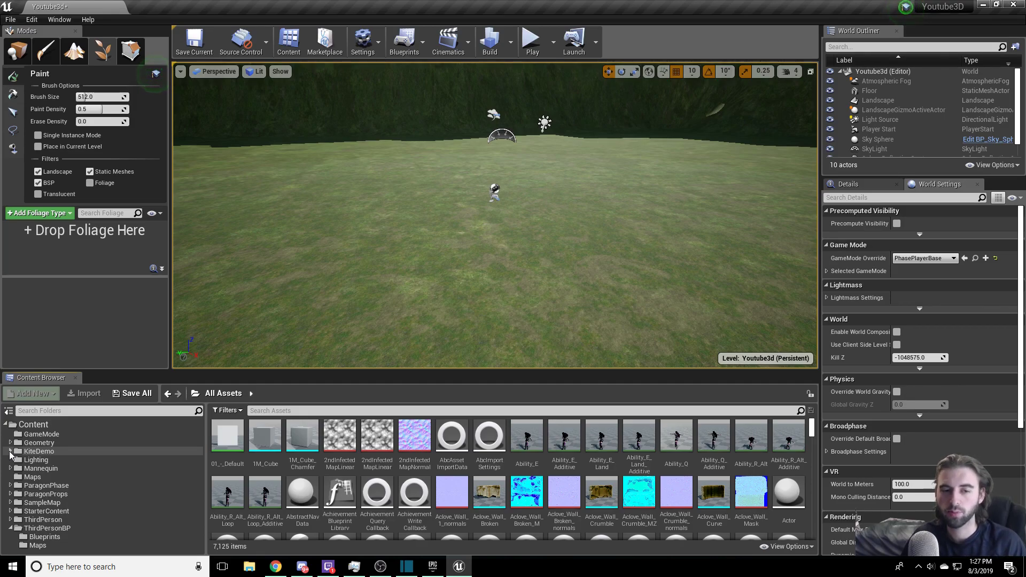
click(10, 452)
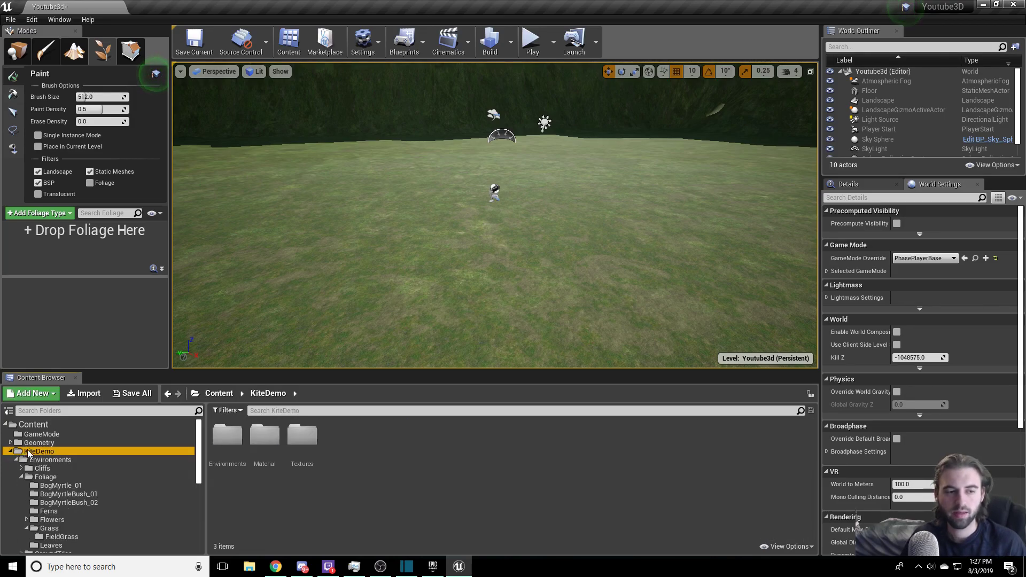
double_click(243, 443)
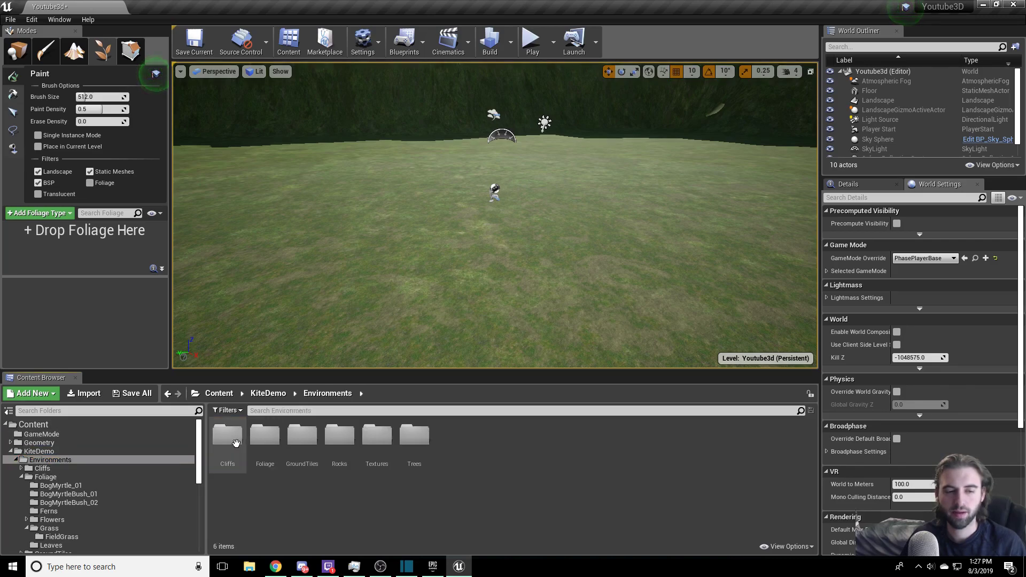
double_click(264, 445)
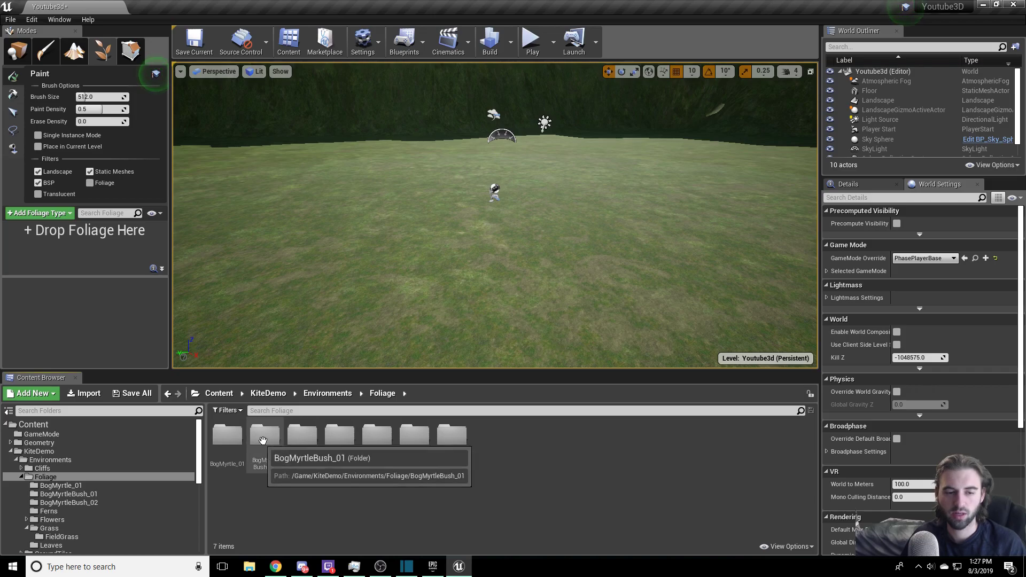
double_click(303, 438)
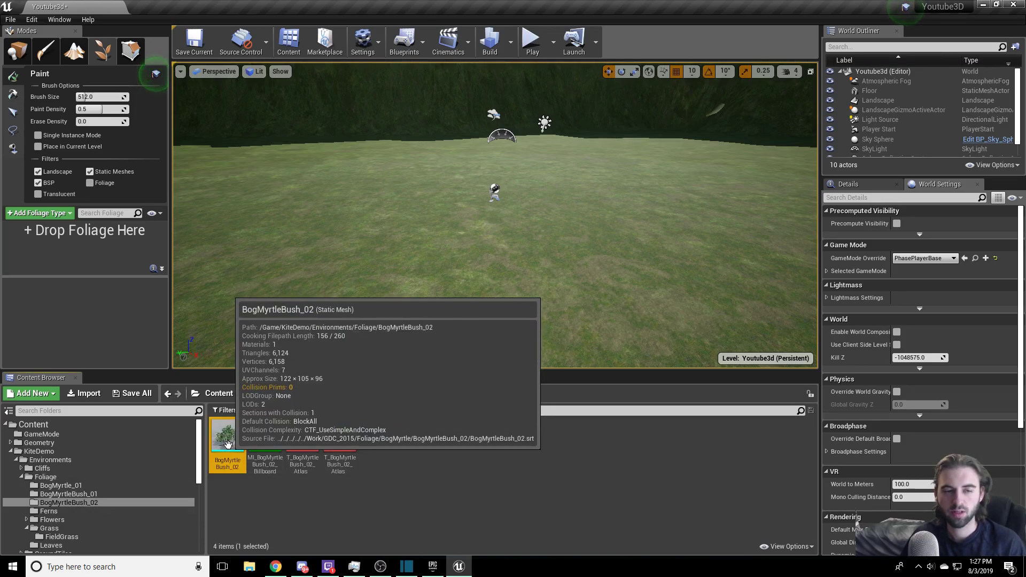
drag(227, 444, 49, 243)
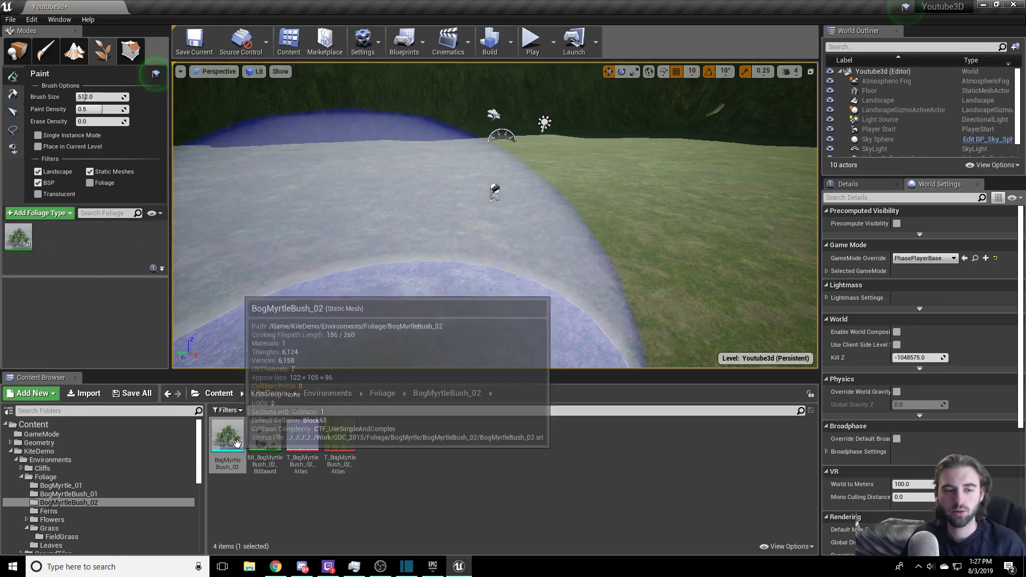
double_click(232, 444)
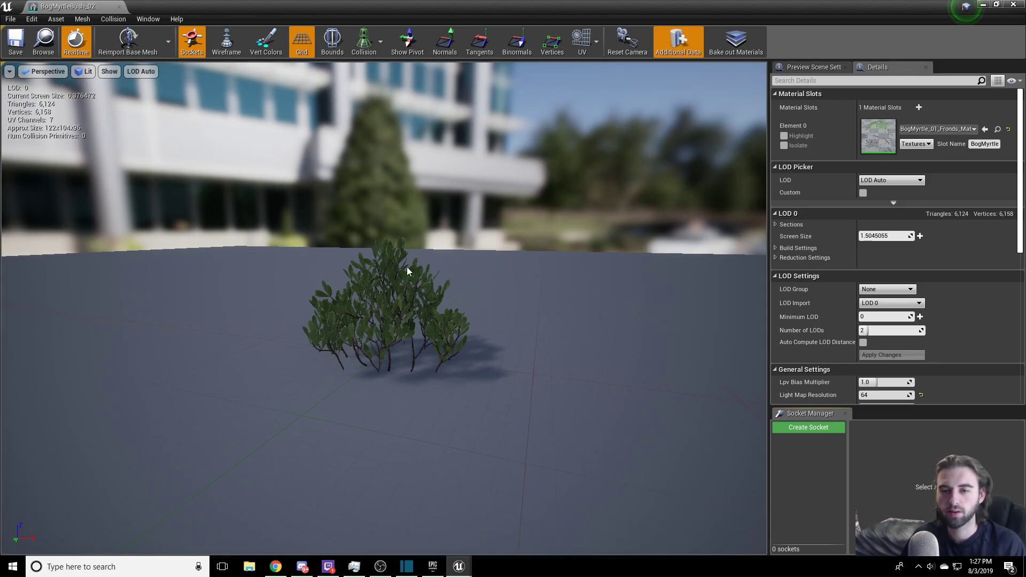
click(120, 7)
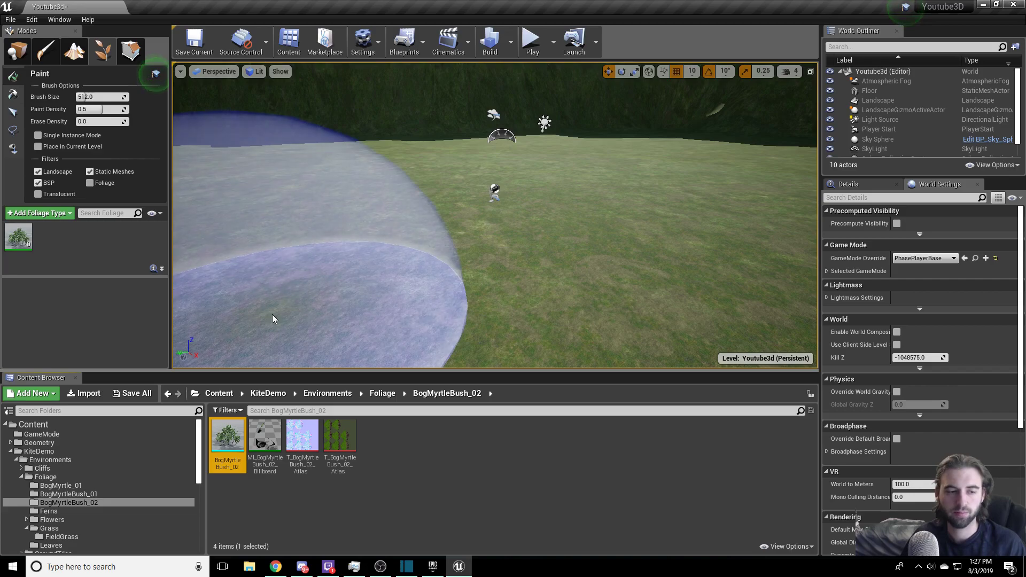
- Add the tree mesh from KiteDemo/Environments/Trees/HillTree_Tall_02 as a second foliage type
click(382, 393)
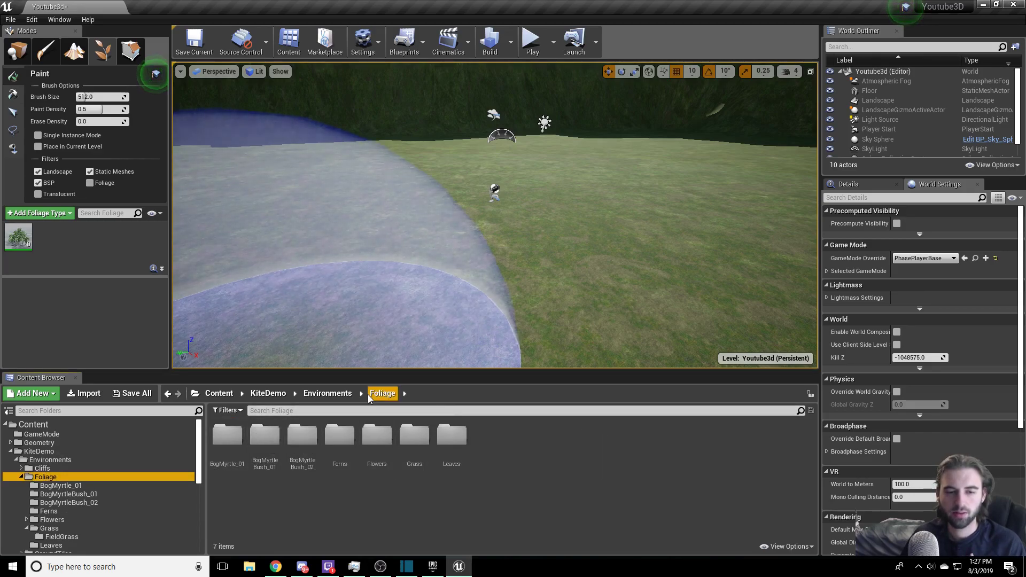
click(328, 393)
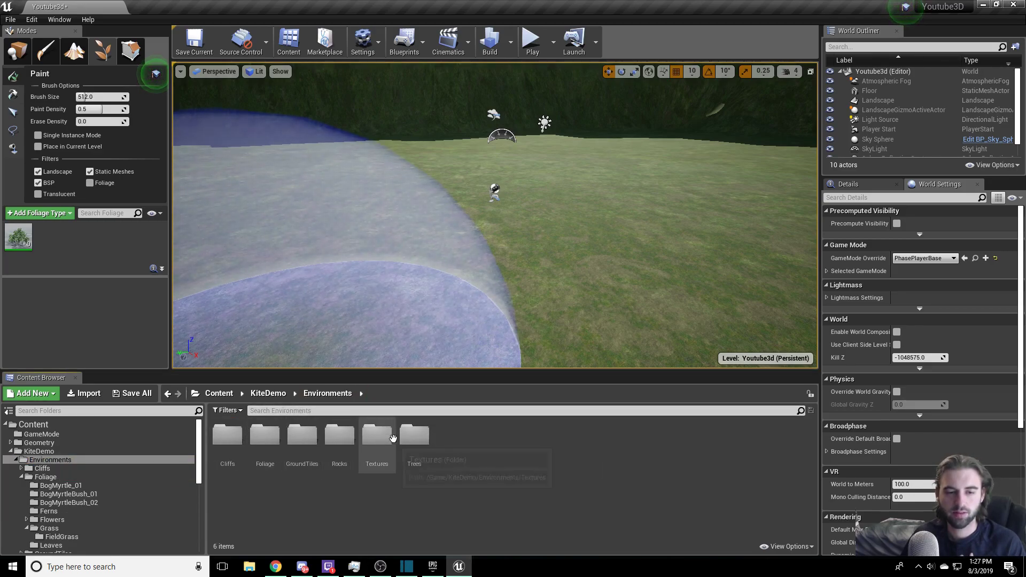
double_click(416, 436)
double_click(418, 437)
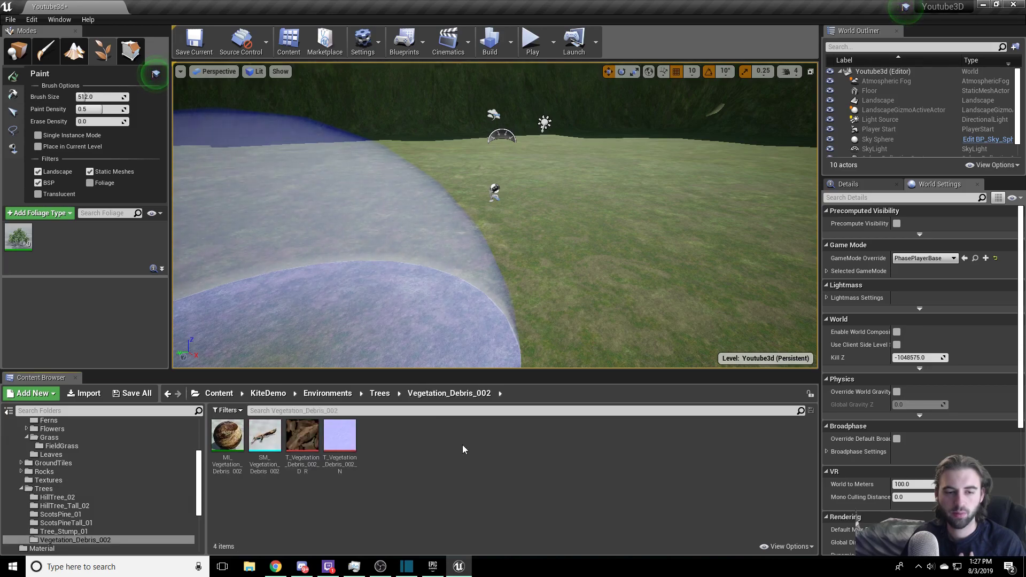
click(384, 396)
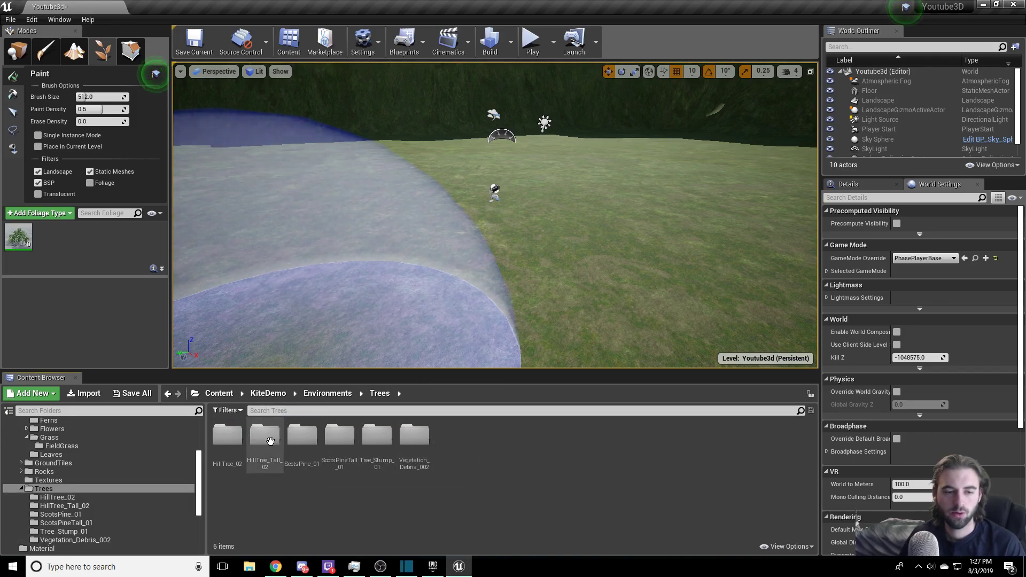
double_click(270, 441)
drag(264, 436, 51, 235)
- Add the pine mesh from the ScotsPine_01 tree folder as a third foliage type
click(382, 397)
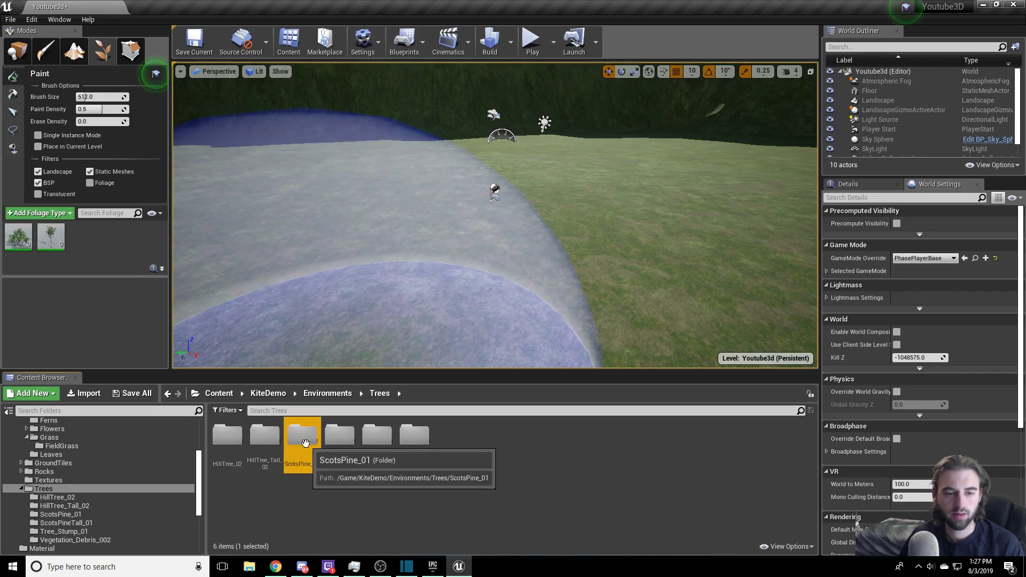
double_click(301, 435)
drag(227, 436, 83, 237)
click(379, 397)
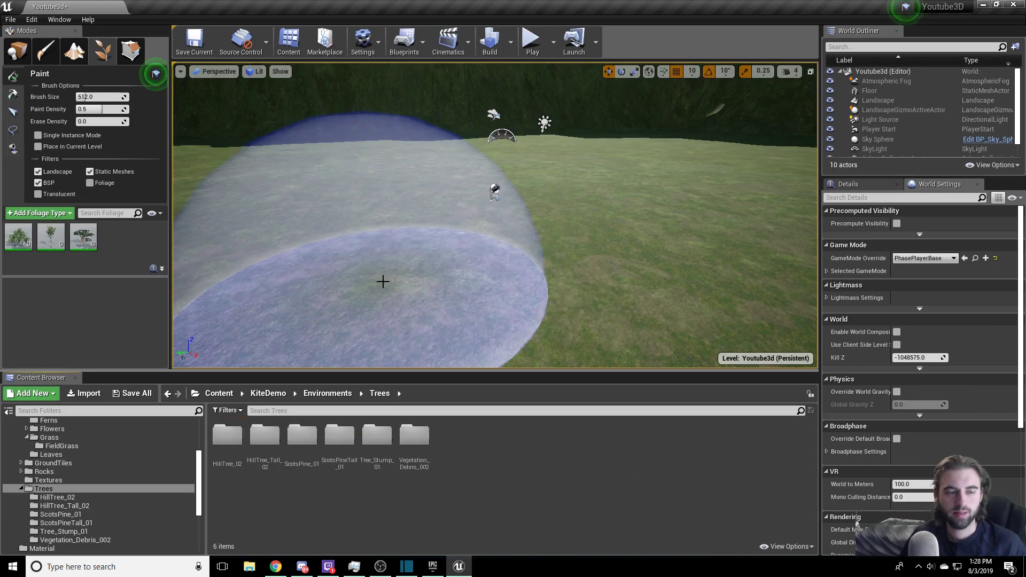
- Enlarge the foliage brush to about 1505 and set its paint density to 0.02
scroll(430, 259, down, 4)
mouse_move(516, 244)
right_down()
mouse_move(517, 284)
mouse_move(516, 214)
right_up()
right_drag(463, 321, 488, 229)
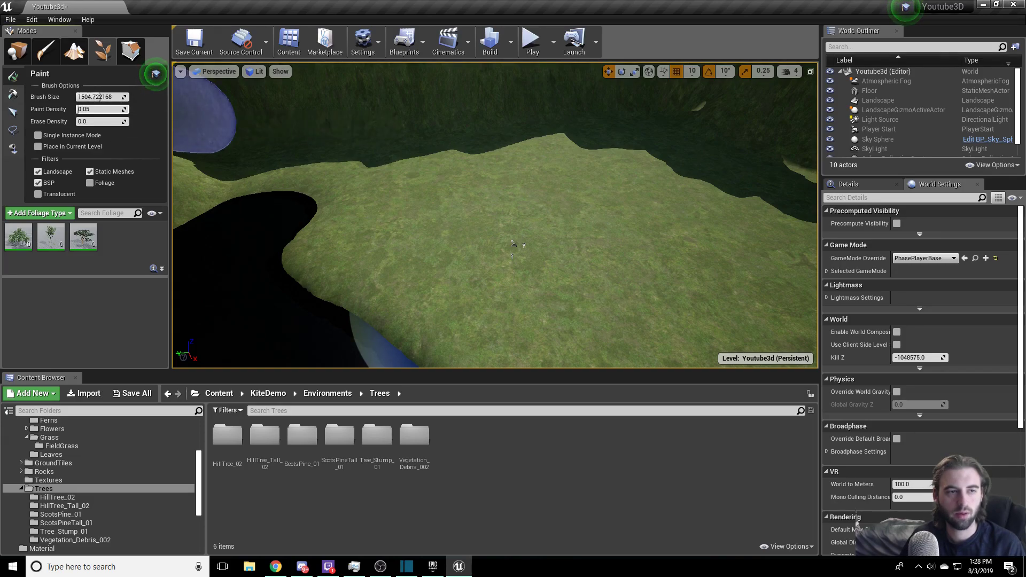
scroll(490, 162, down, 3)
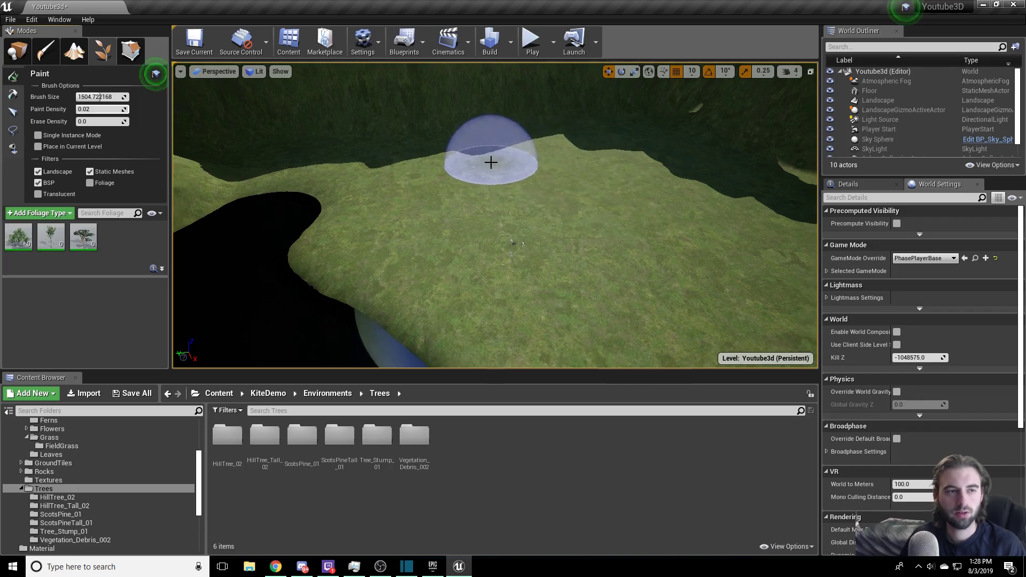
- Try painting the bush and tree foliage on the grass at 0.02 density, and undo the strokes
key(s)
mouse_move(512, 200)
right_down()
mouse_move(512, 251)
mouse_move(512, 201)
right_up()
mouse_move(326, 178)
mouse_down()
mouse_move(442, 173)
mouse_move(557, 194)
mouse_up()
mouse_move(602, 254)
right_down()
mouse_move(602, 203)
mouse_move(631, 215)
mouse_move(588, 262)
right_up()
key(w)
key(ctrl+z)
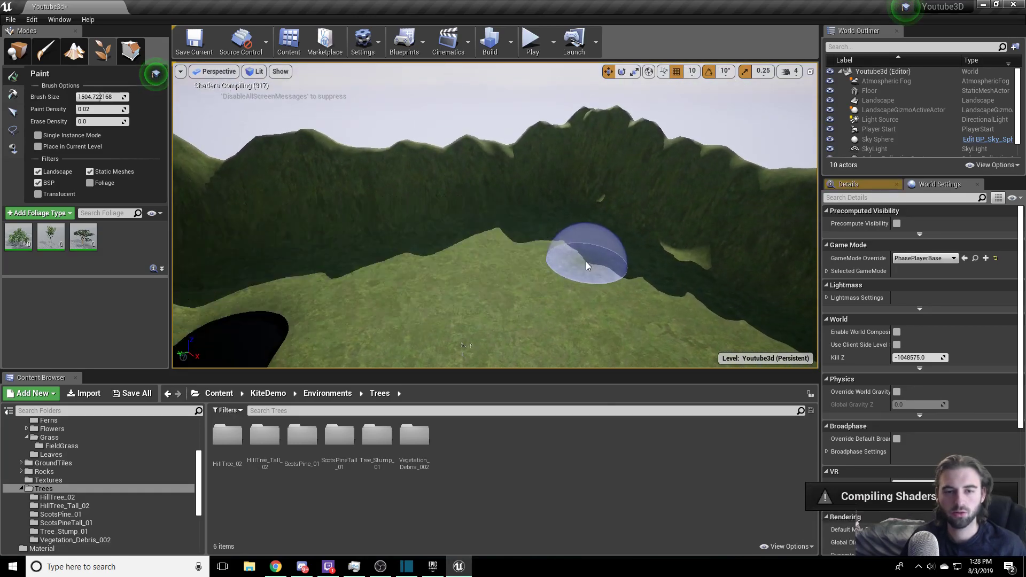
- Try painting the foliage across the grass with the paint density set to 0.001, and undo it
click(99, 110)
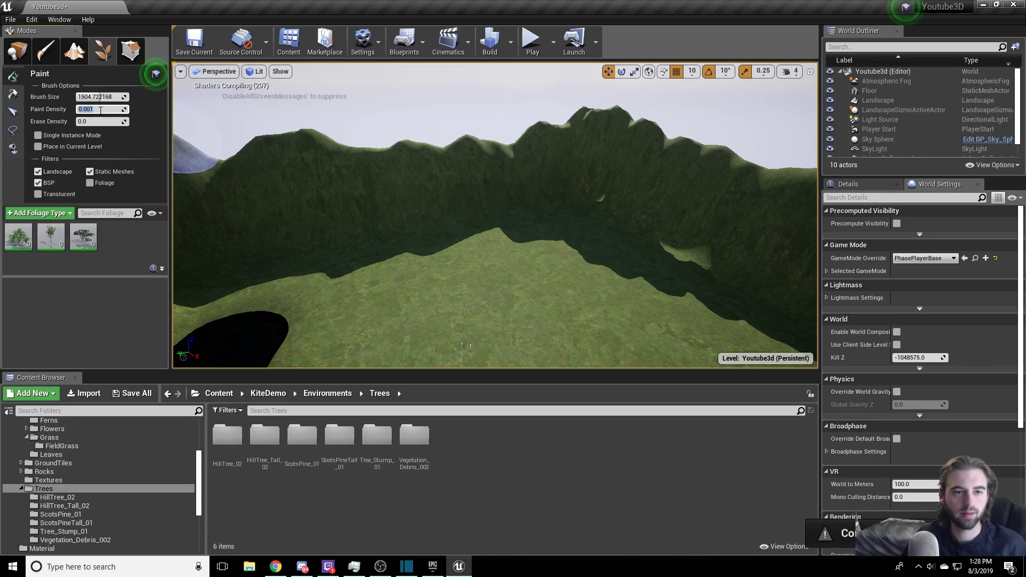
mouse_move(264, 257)
mouse_down()
mouse_move(251, 268)
mouse_move(487, 244)
mouse_move(566, 259)
mouse_move(678, 311)
mouse_move(668, 315)
mouse_up()
mouse_move(629, 327)
right_down()
mouse_move(620, 368)
mouse_move(627, 320)
right_up()
key(ctrl+z)
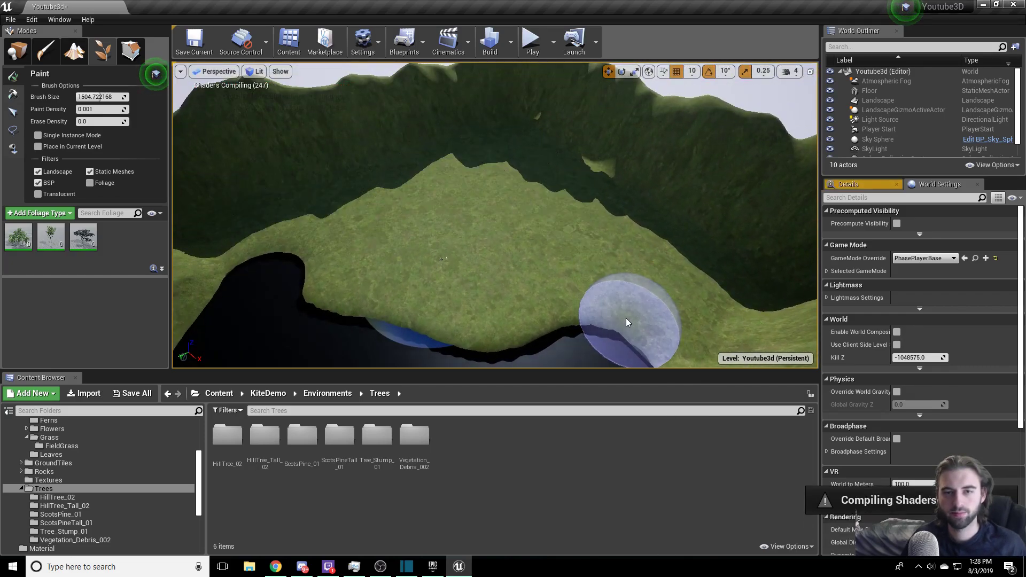
- Set the paint density to 0.005 and paint the bush and tree foliage over the grassland, leaving a clearing around the player start
click(89, 109)
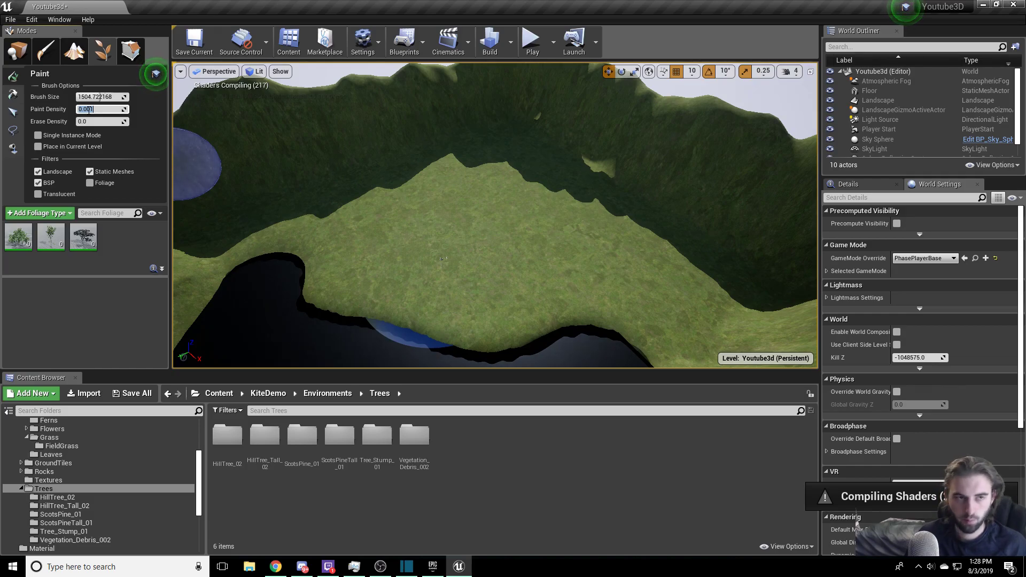
text(0.005)
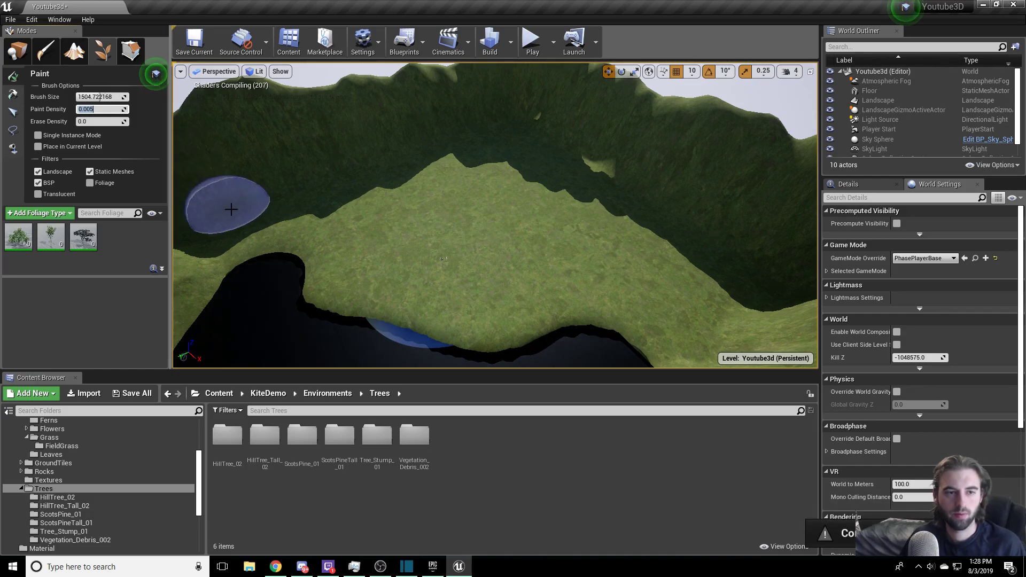
mouse_move(230, 209)
mouse_down()
mouse_move(539, 156)
mouse_move(721, 281)
mouse_move(729, 302)
mouse_move(676, 316)
mouse_move(623, 252)
mouse_move(494, 180)
mouse_move(269, 230)
mouse_up()
mouse_move(336, 223)
right_down()
mouse_move(272, 224)
mouse_move(334, 235)
mouse_move(373, 225)
right_up()
mouse_move(364, 256)
mouse_down()
mouse_move(297, 334)
mouse_move(313, 315)
mouse_up()
mouse_move(313, 315)
right_down()
mouse_move(246, 316)
mouse_move(246, 299)
right_up()
mouse_move(470, 230)
mouse_down()
mouse_move(367, 294)
mouse_move(326, 340)
mouse_up()
mouse_move(326, 339)
right_down()
mouse_move(289, 326)
mouse_move(267, 334)
mouse_move(261, 316)
right_up()
drag(403, 259, 329, 329)
mouse_move(329, 328)
right_down()
mouse_move(326, 316)
mouse_move(334, 342)
mouse_move(278, 334)
mouse_move(288, 342)
right_up()
mouse_move(392, 264)
mouse_down()
mouse_move(460, 231)
mouse_move(351, 309)
mouse_up()
right_drag(351, 309, 432, 277)
drag(432, 277, 356, 298)
right_drag(355, 298, 356, 298)
- Play-test the level by walking through the painted forest and the clearing, and return to an overhead editing view
click(532, 42)
click(507, 129)
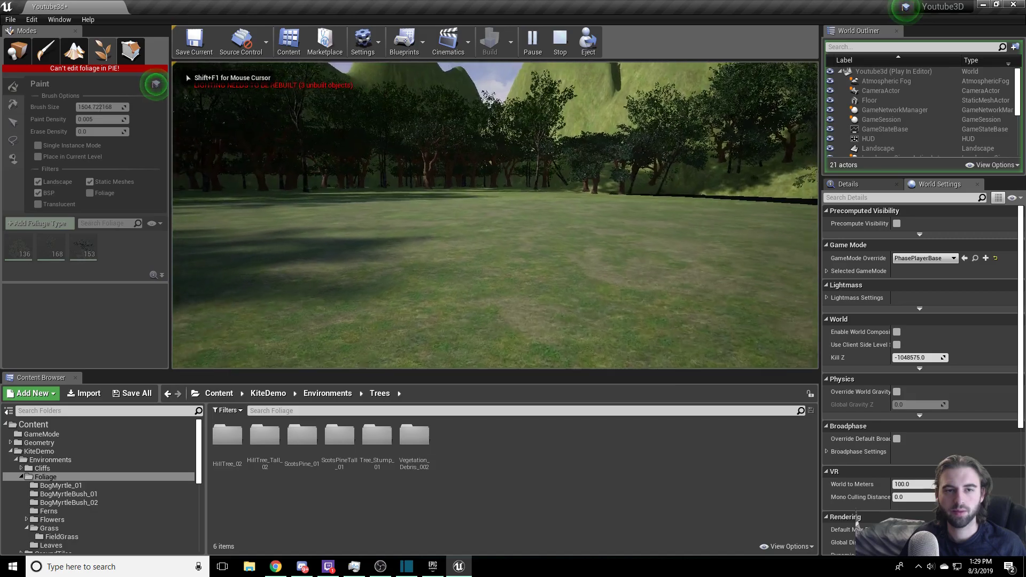
key(w)
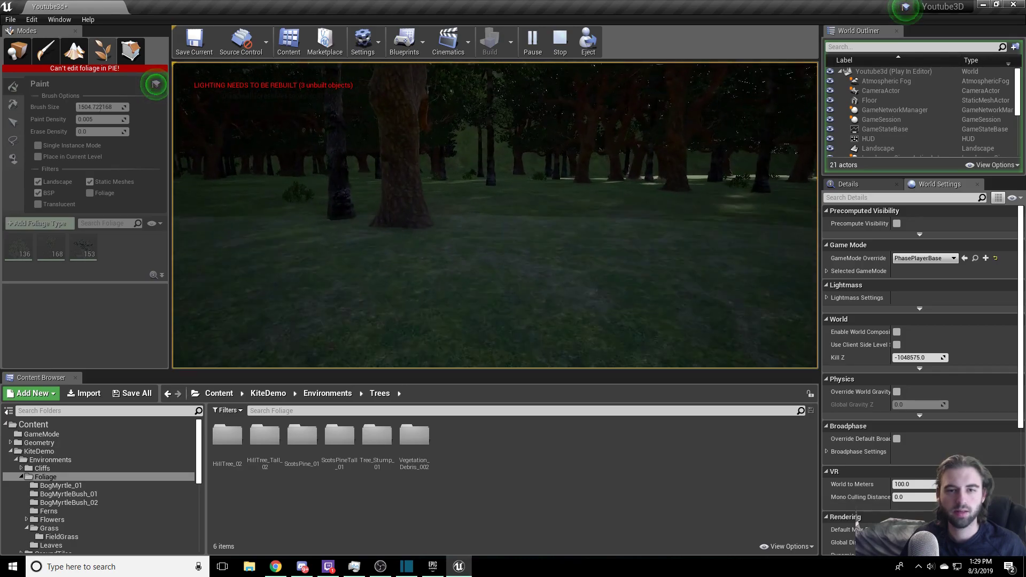
key(w)
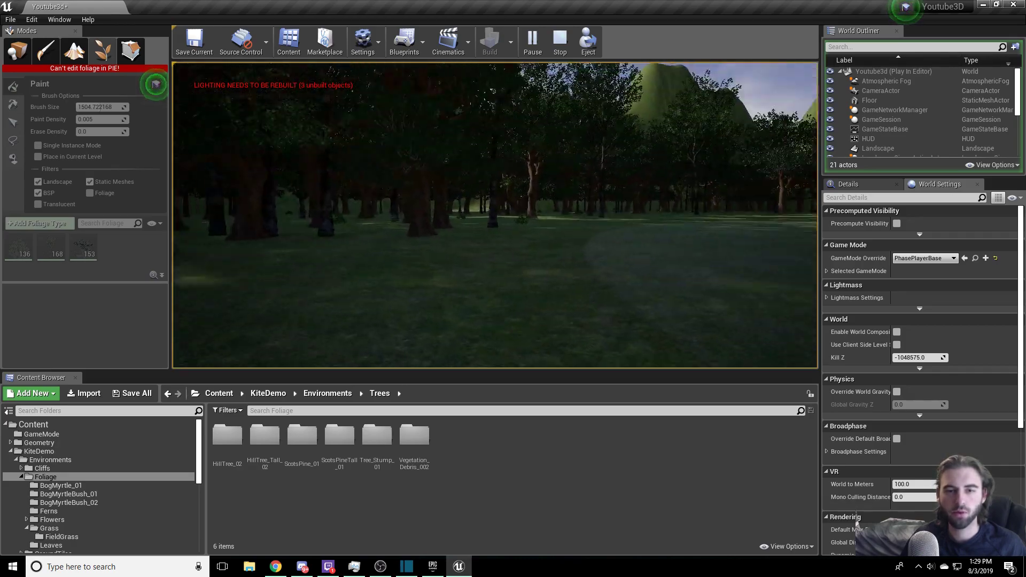
key(w)
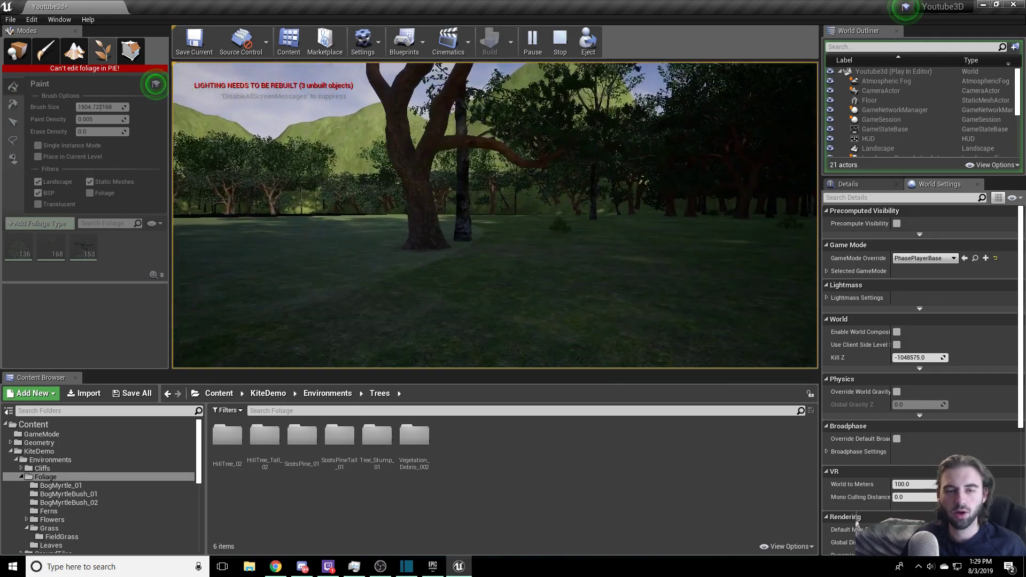
key(w)
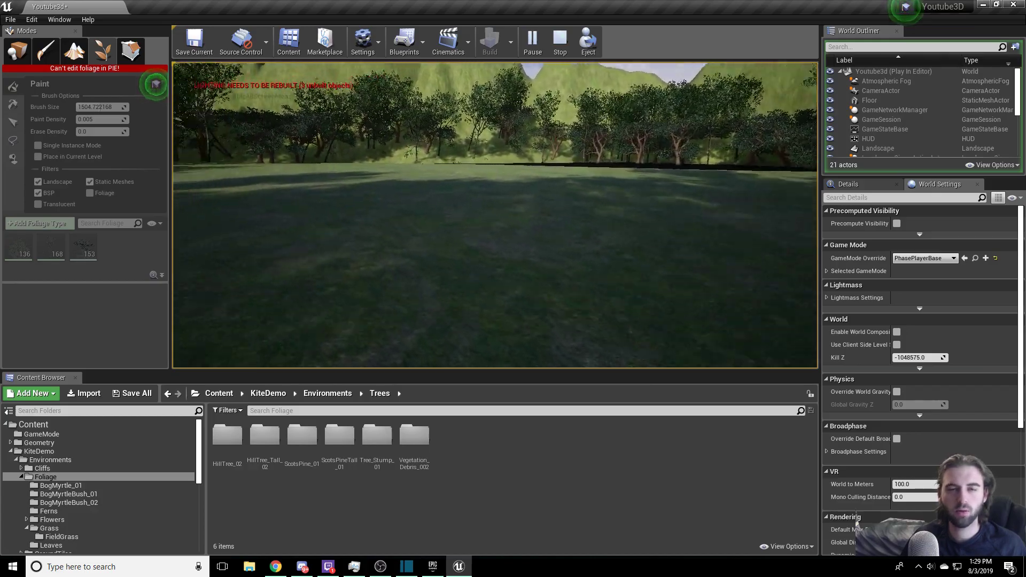
key(w)
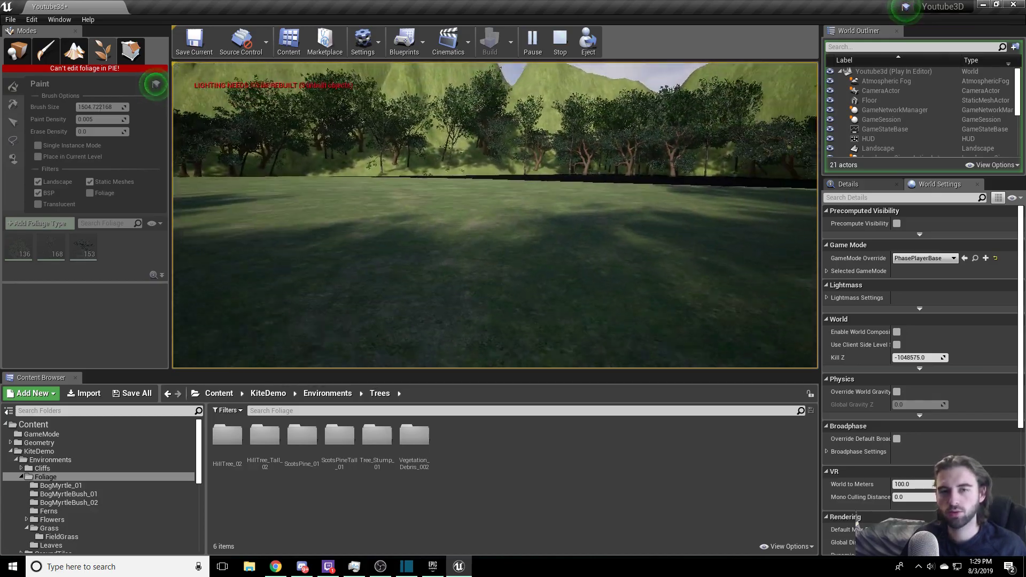
key(w)
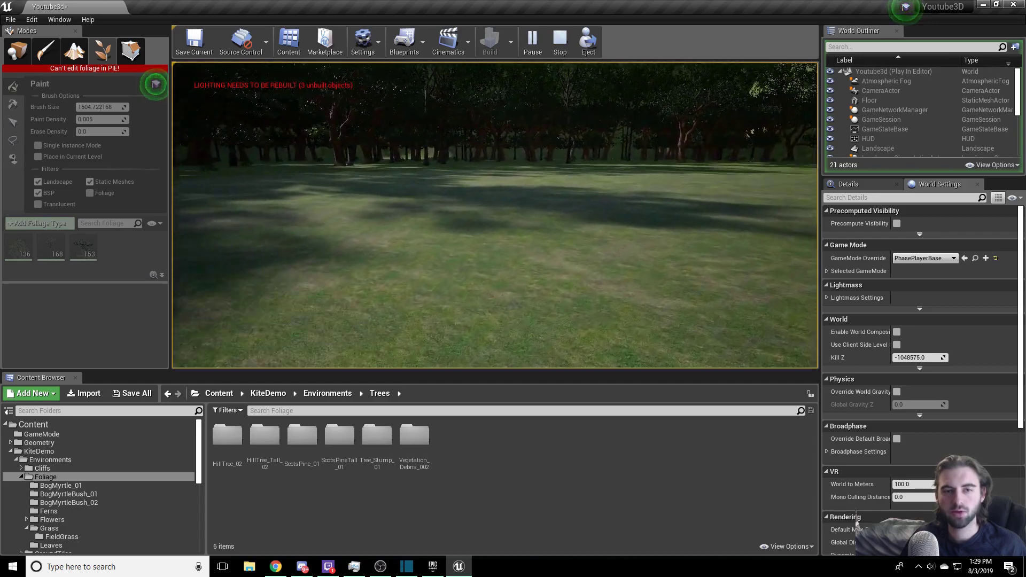
key(w)
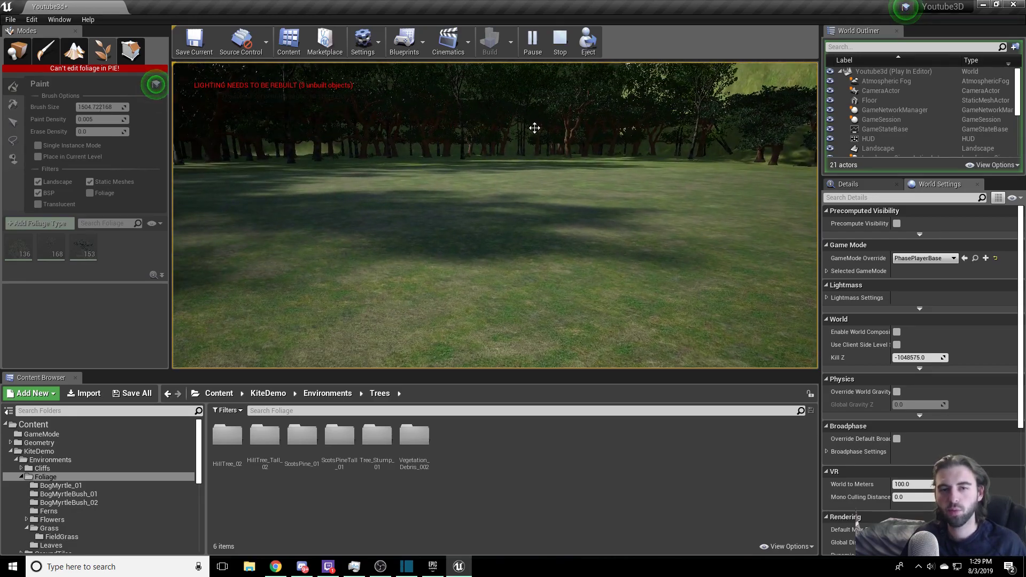
key(Escape)
key(s)
right_drag(547, 154, 615, 208)
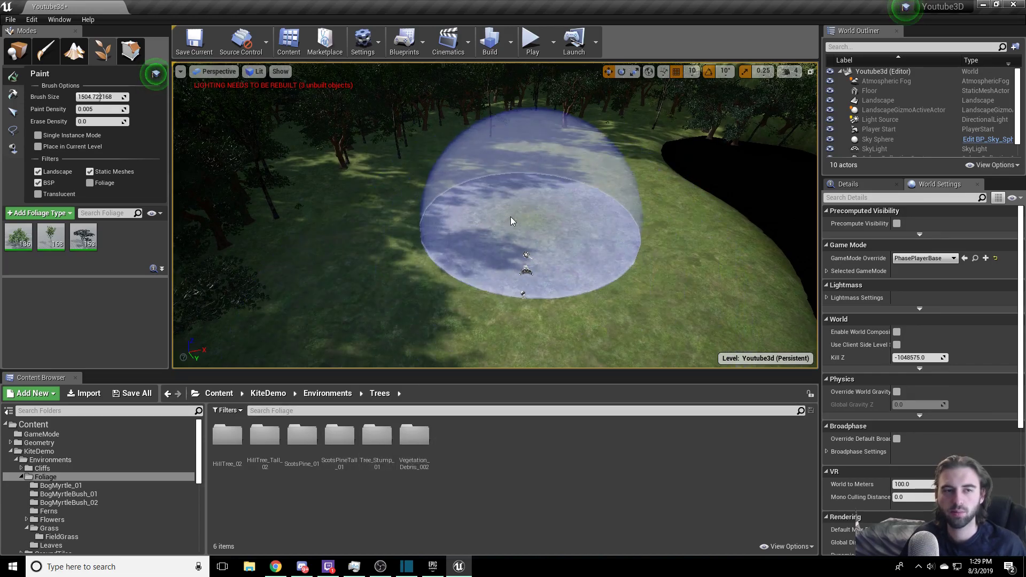